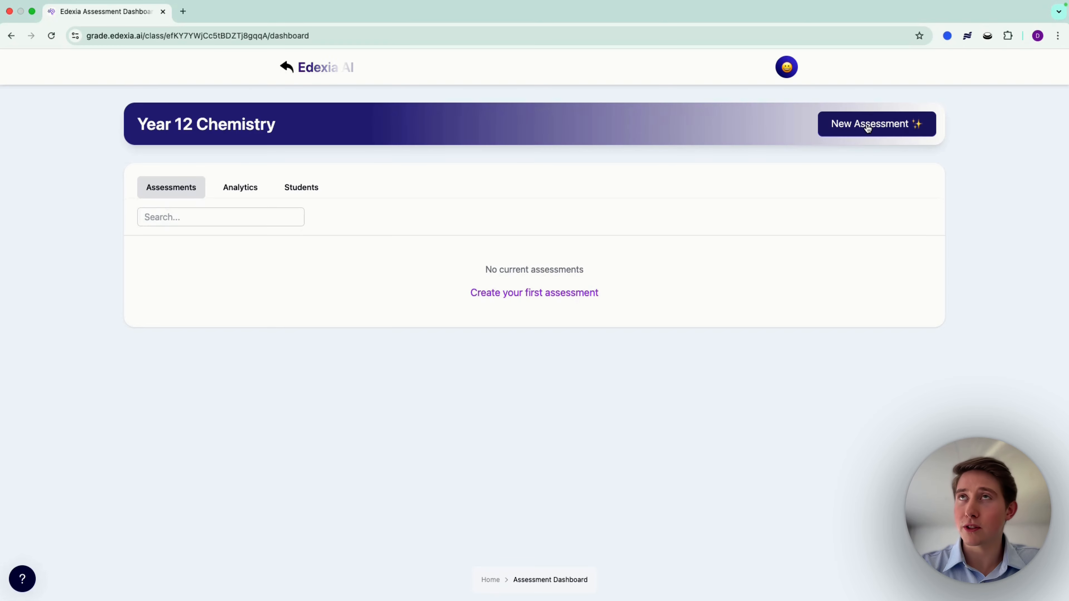
Step: Start a new assessment using Create with AI and enter the prompt "assess their understanding of chemical equilibrium"
left_click(868, 126)
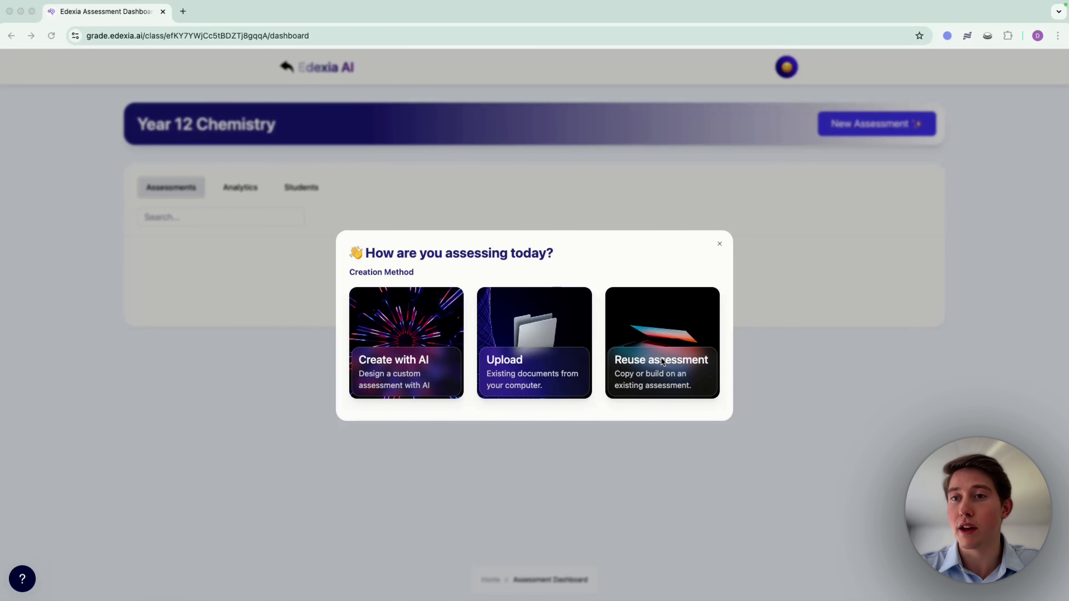
left_click(471, 408)
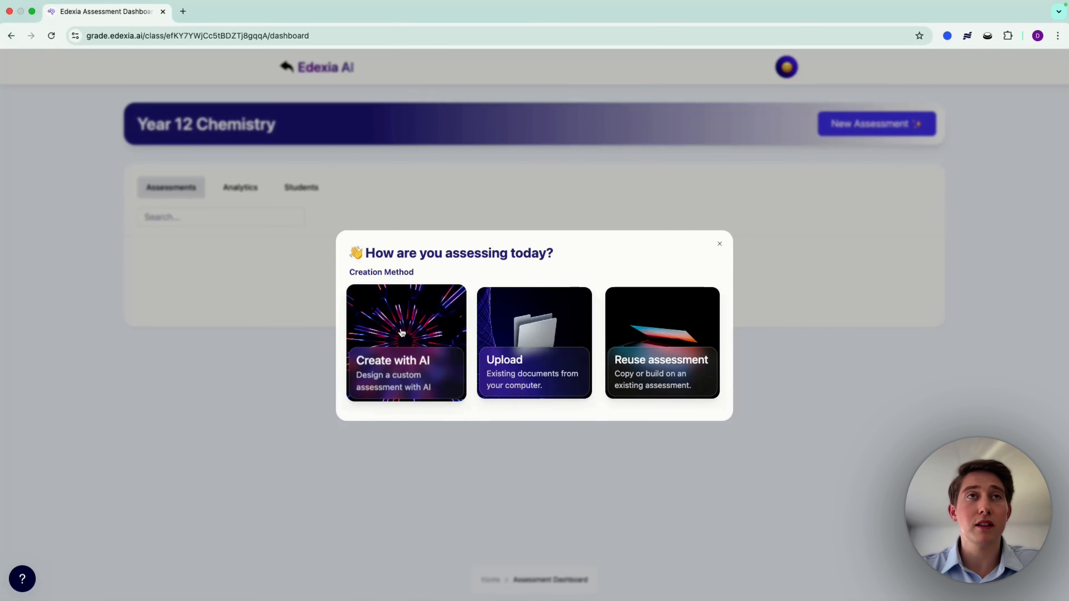
left_click(400, 332)
left_click(408, 280)
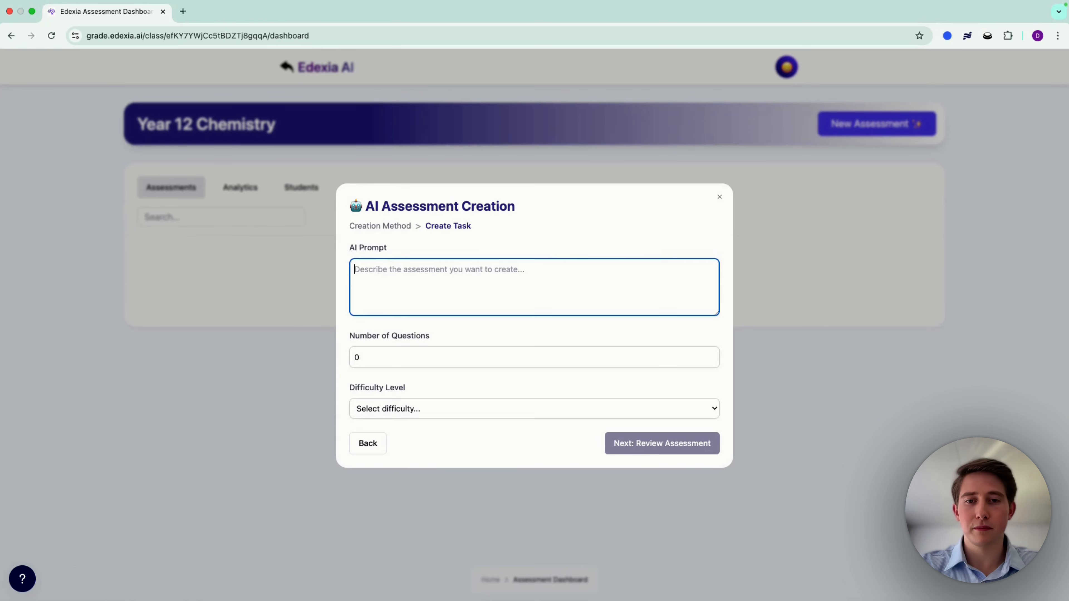
type("assess their understanding of chemical equilibrium")
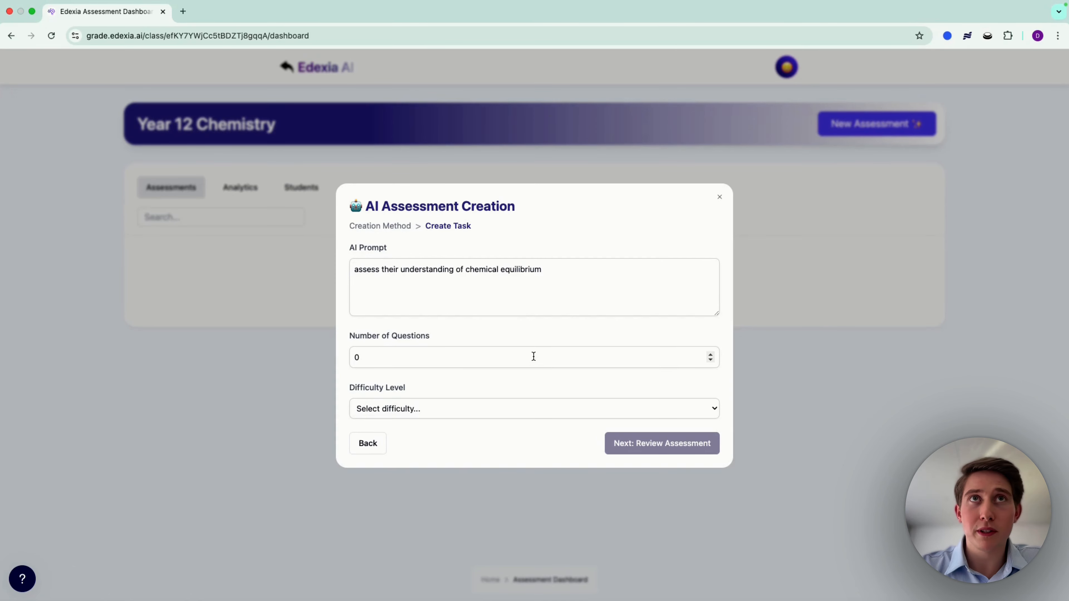
Step: Set the number of questions to 5 and the difficulty level to Medium, and proceed to the assessment review
left_click(710, 355)
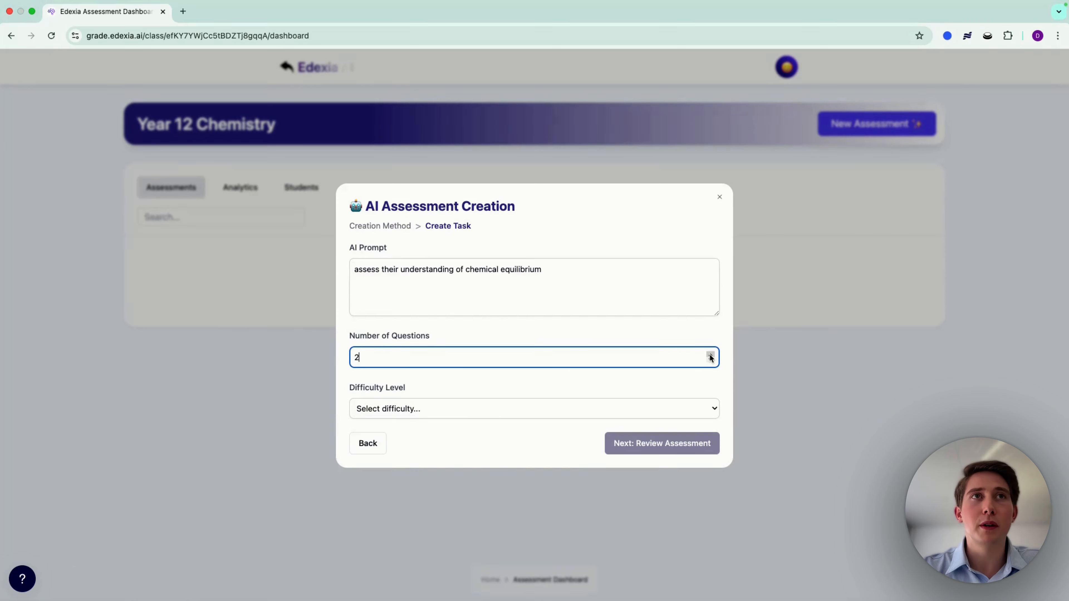
left_click(710, 355)
left_click(710, 355)
left_click(710, 355)
left_click(710, 355)
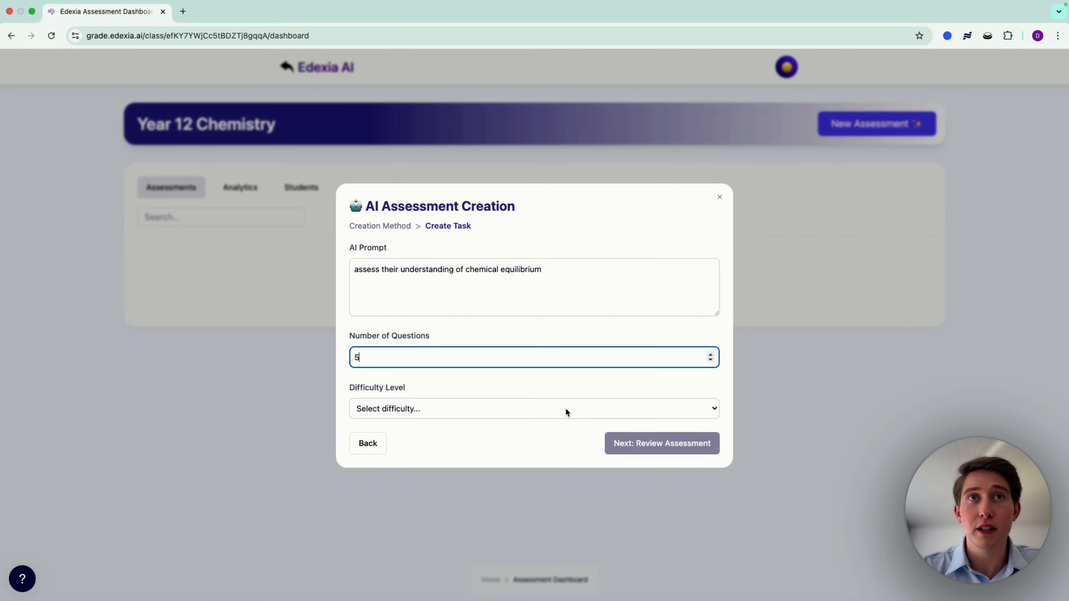
left_click(565, 408)
left_click(487, 435)
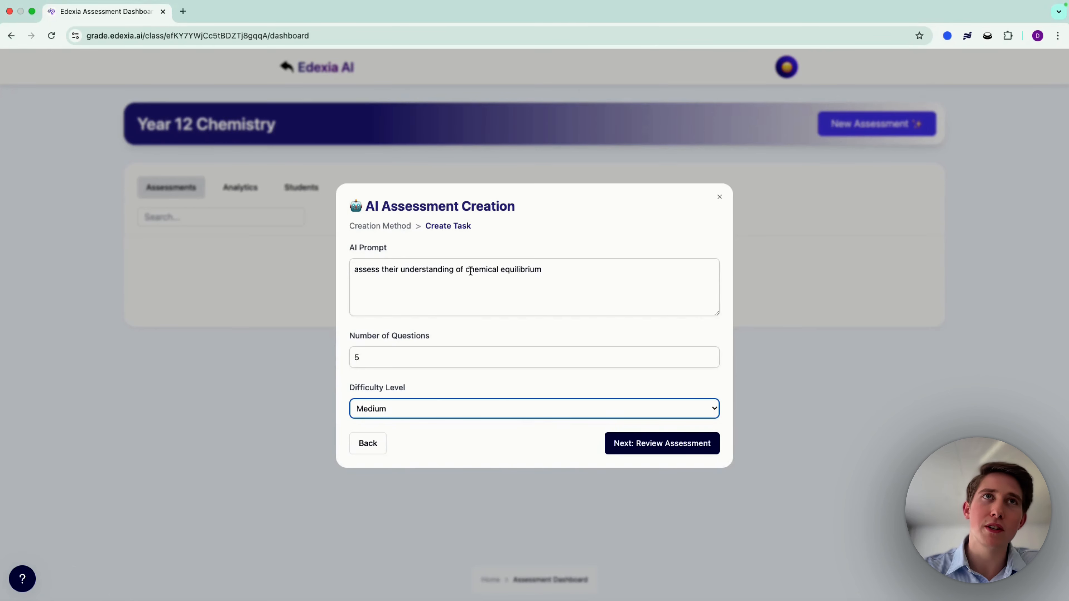
left_click(659, 448)
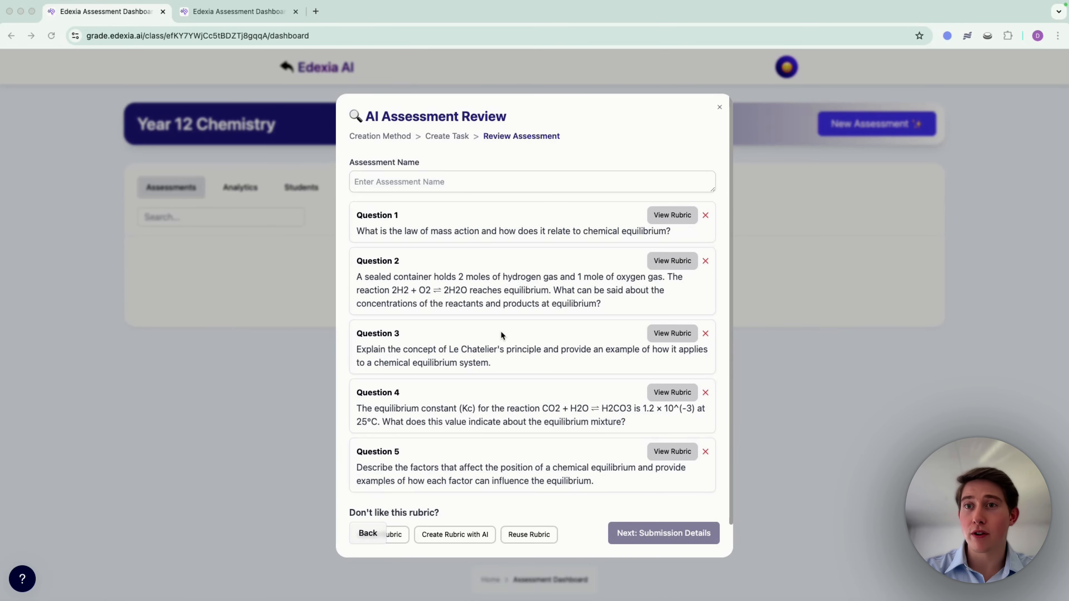
Step: Name the AI-generated assessment "Chemical Equilibrium Quiz"
left_click(478, 179)
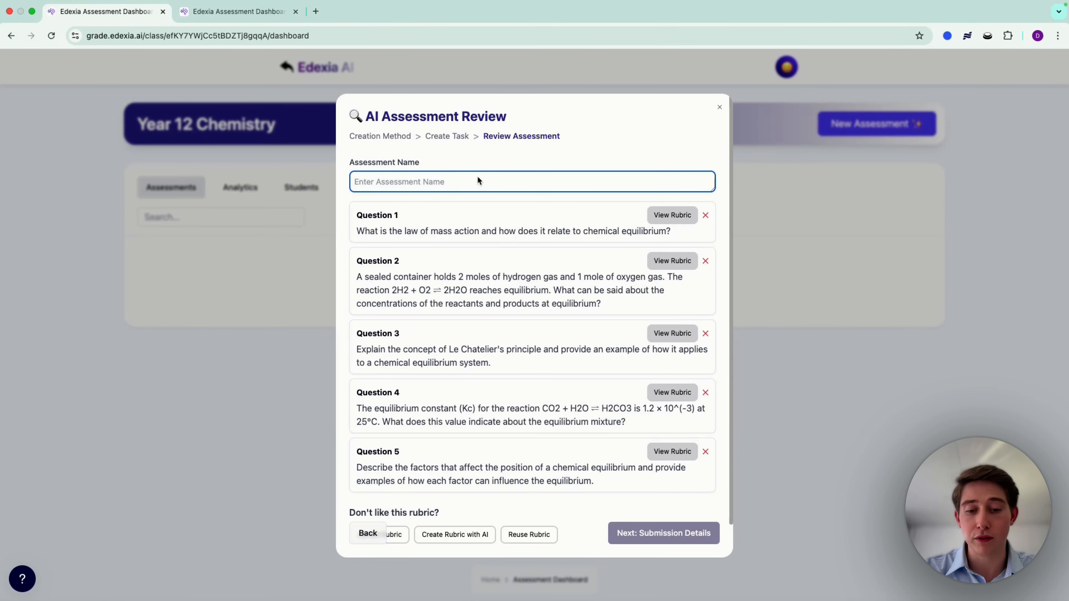
type("Chemical Equilibrium Quiz")
scroll(465, 264, "down", 1)
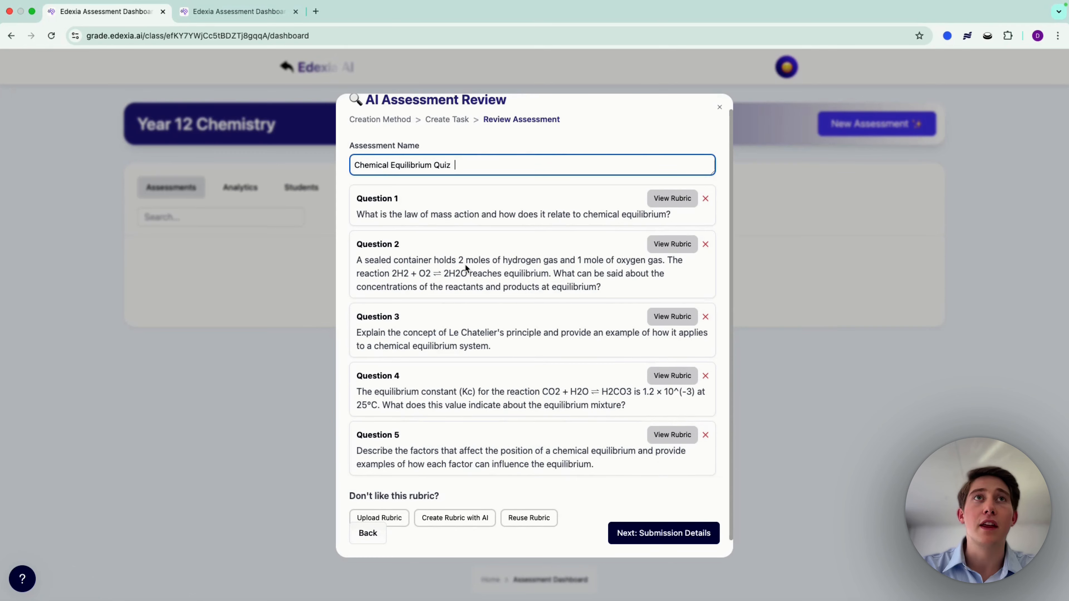
scroll(535, 251, "down", 1)
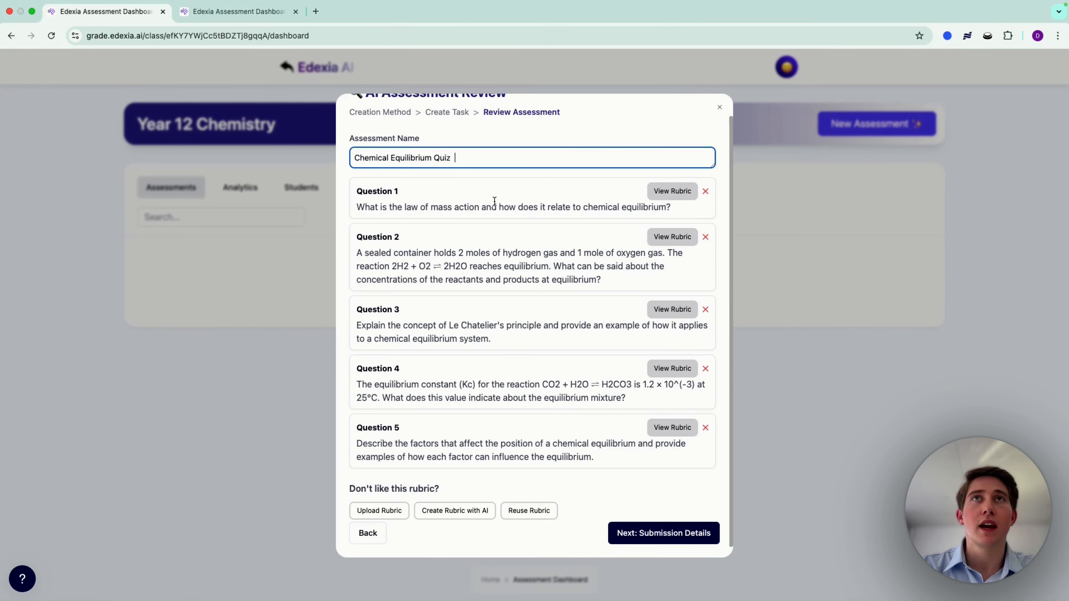
Step: View the rubric of Question 1, open its first mark descriptor for editing, and save the rubric
left_click(676, 192)
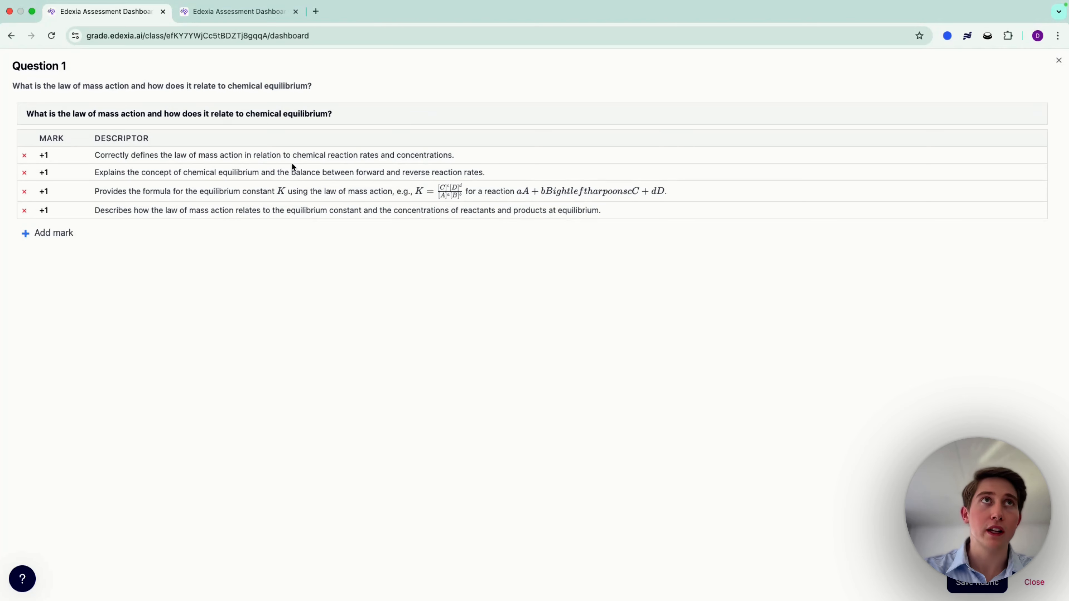
left_click(289, 155)
left_click(531, 459)
left_click(948, 590)
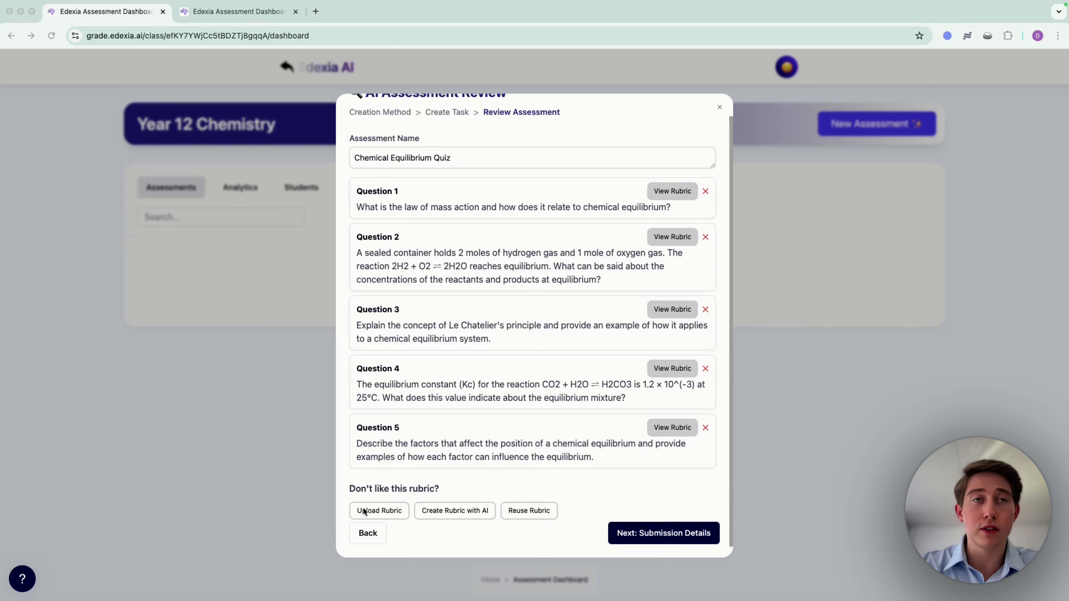
Step: Examine the generated quiz questions and the options for uploading, creating with AI or reusing a rubric
left_click(385, 512)
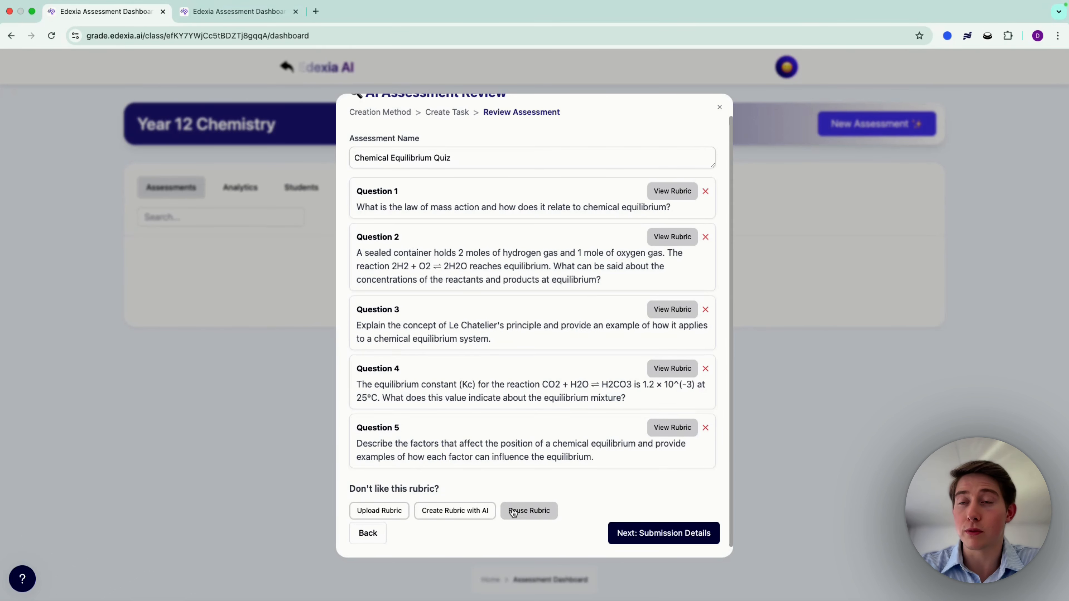
scroll(500, 440, "up", 1)
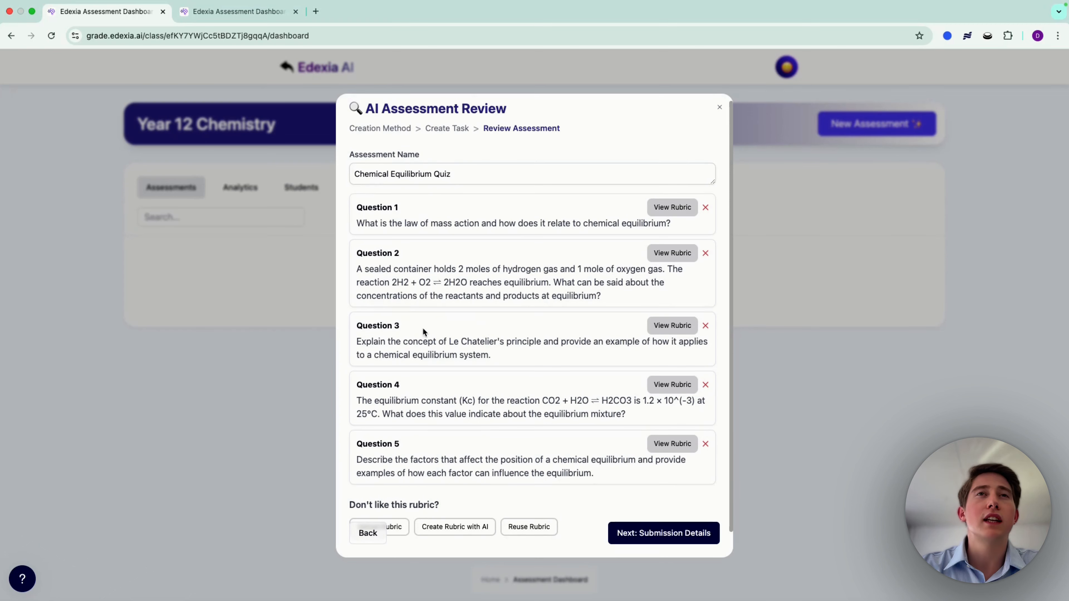
scroll(426, 279, "down", 1)
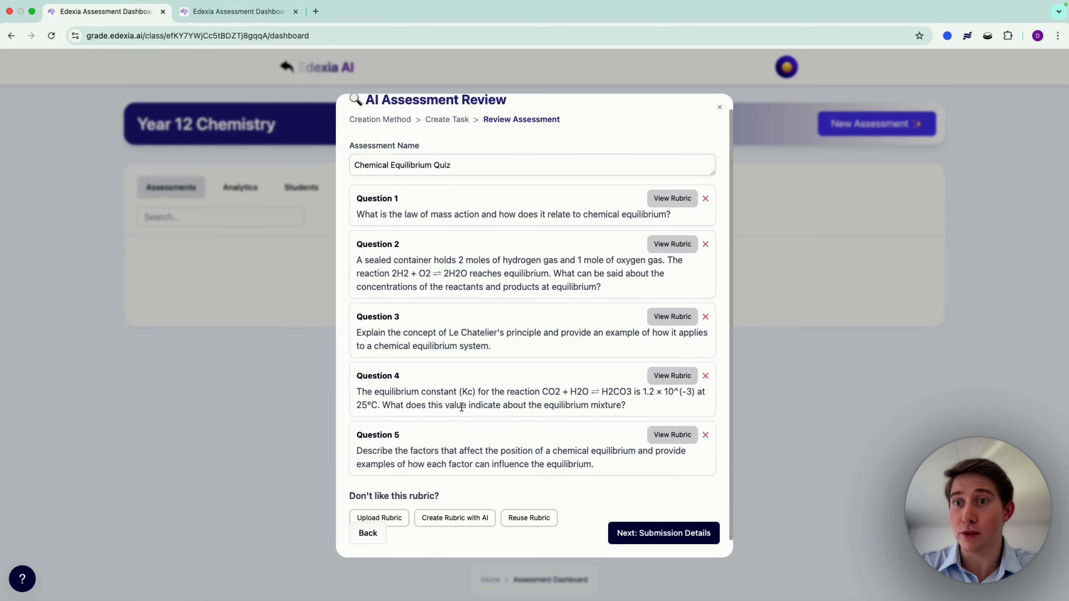
scroll(462, 407, "up", 1)
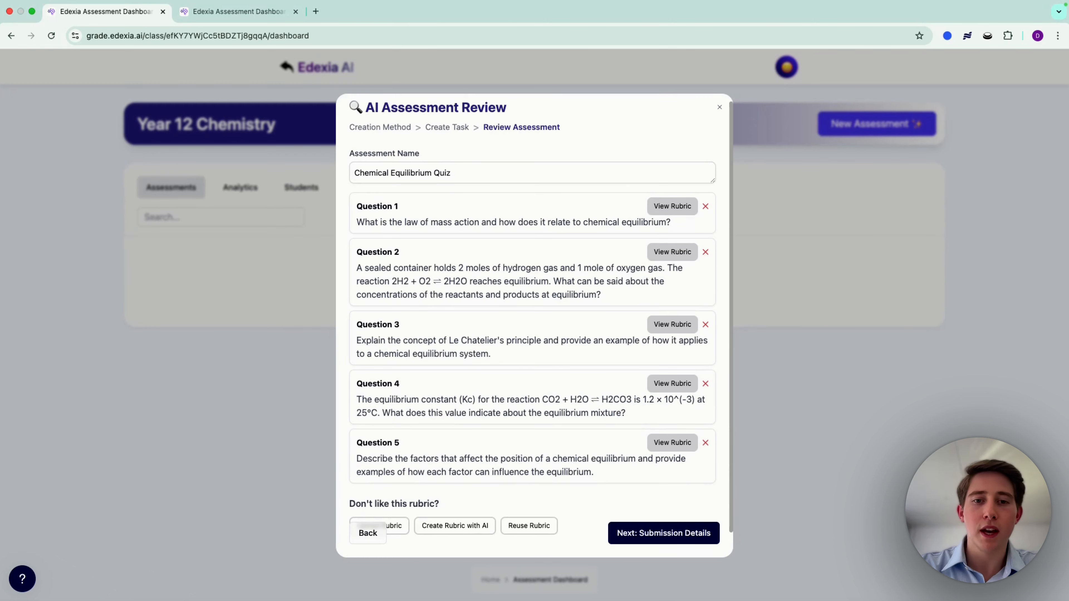
scroll(415, 415, "down", 2)
scroll(444, 370, "up", 2)
scroll(443, 365, "down", 1)
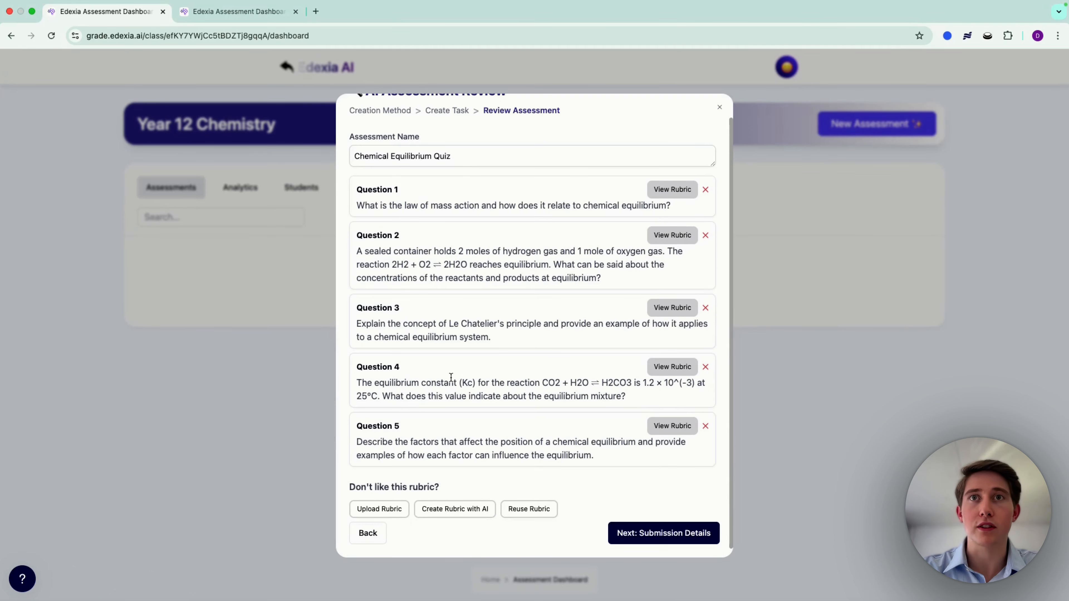
scroll(451, 377, "up", 2)
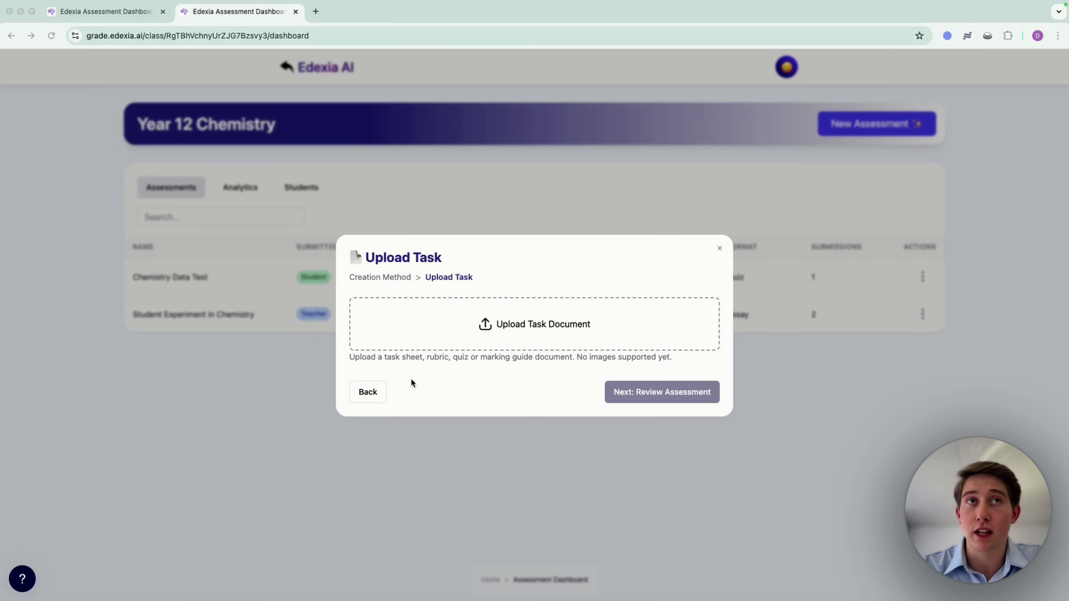
Step: Choose Upload as the creation method, upload Task Sheet + Rubric.pdf from the Y12 Chem IA3 folder, and proceed to the assessment review
left_click(369, 391)
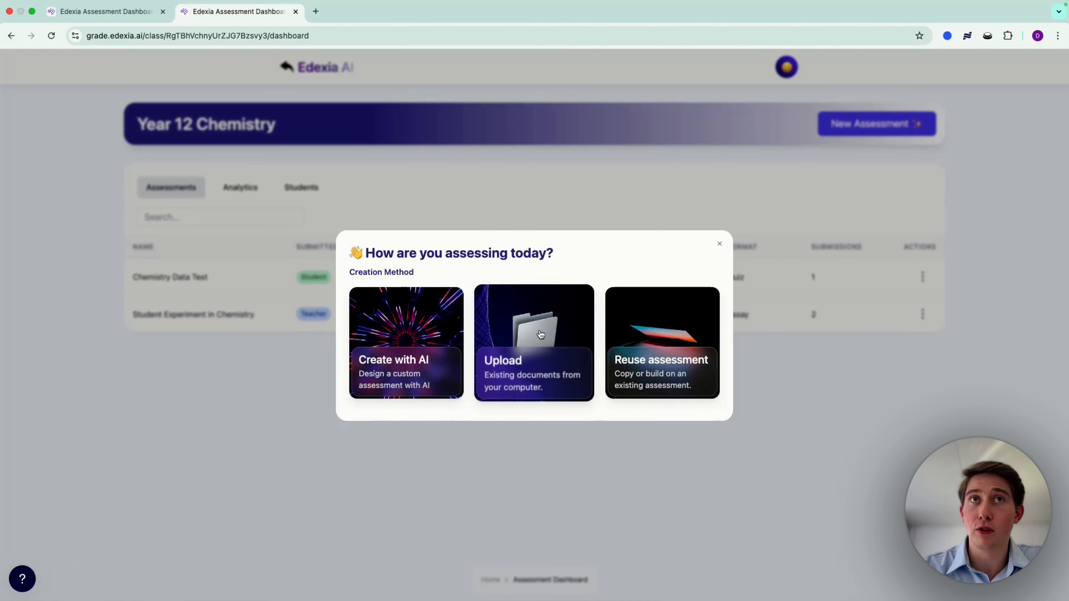
left_click(540, 334)
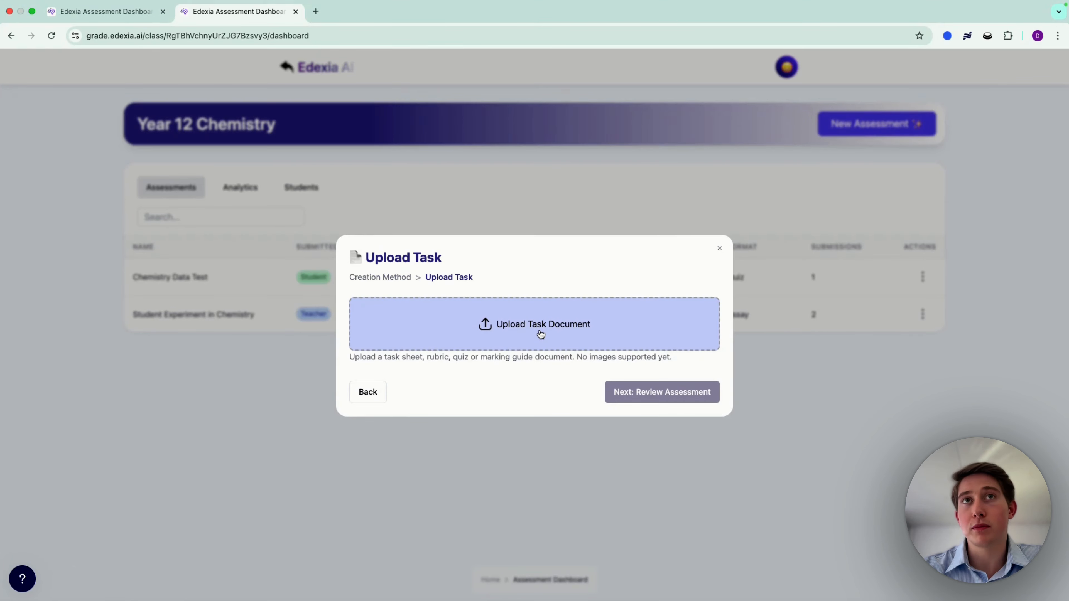
left_click(541, 334)
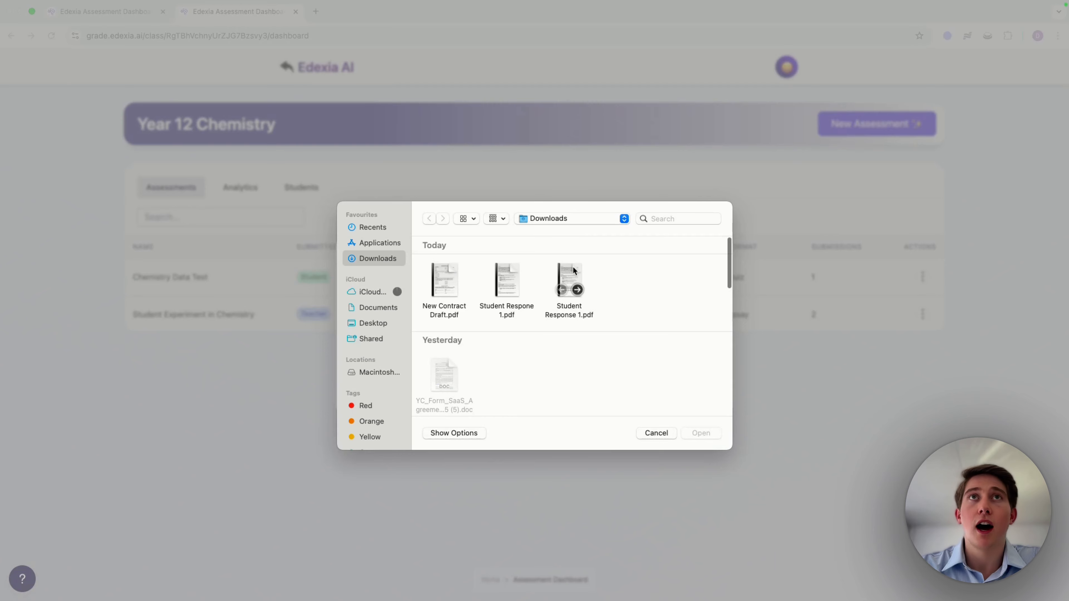
scroll(554, 301, "down", 3)
scroll(554, 299, "up", 3)
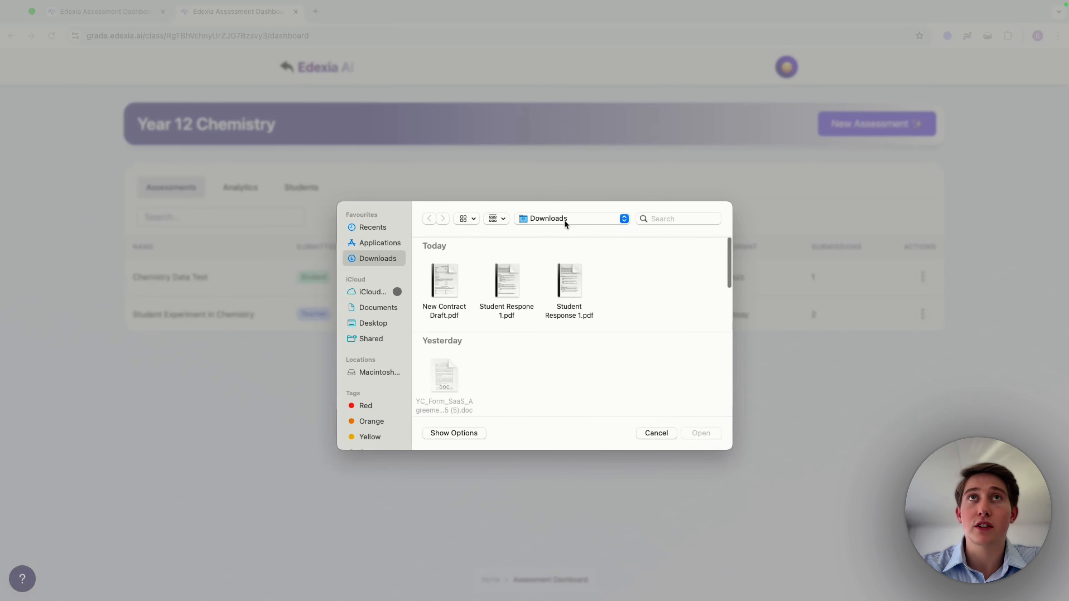
left_click(563, 220)
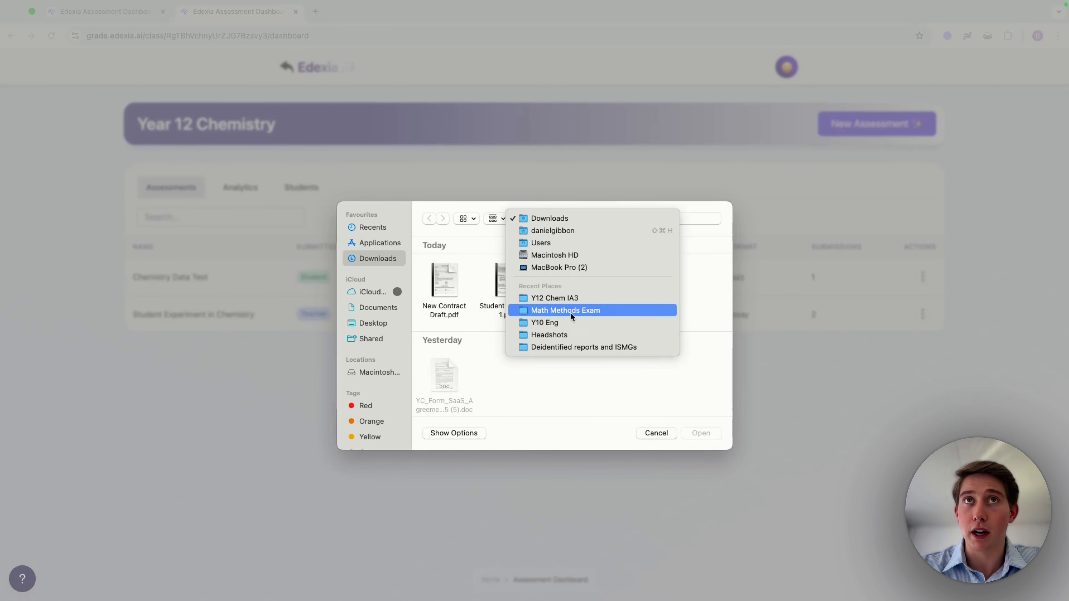
left_click(565, 297)
left_click(696, 374)
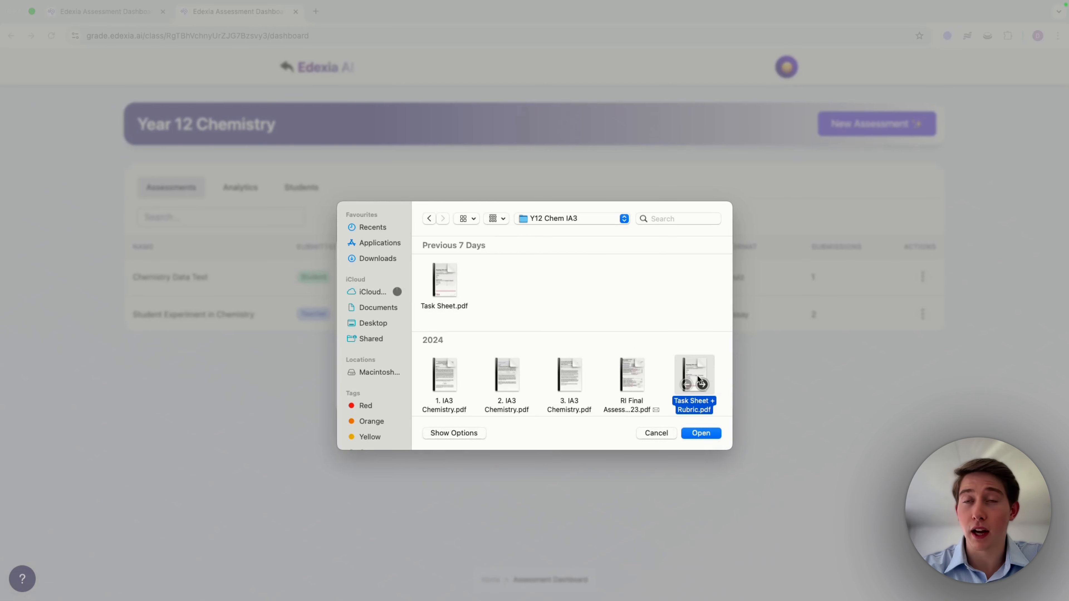
left_click(700, 433)
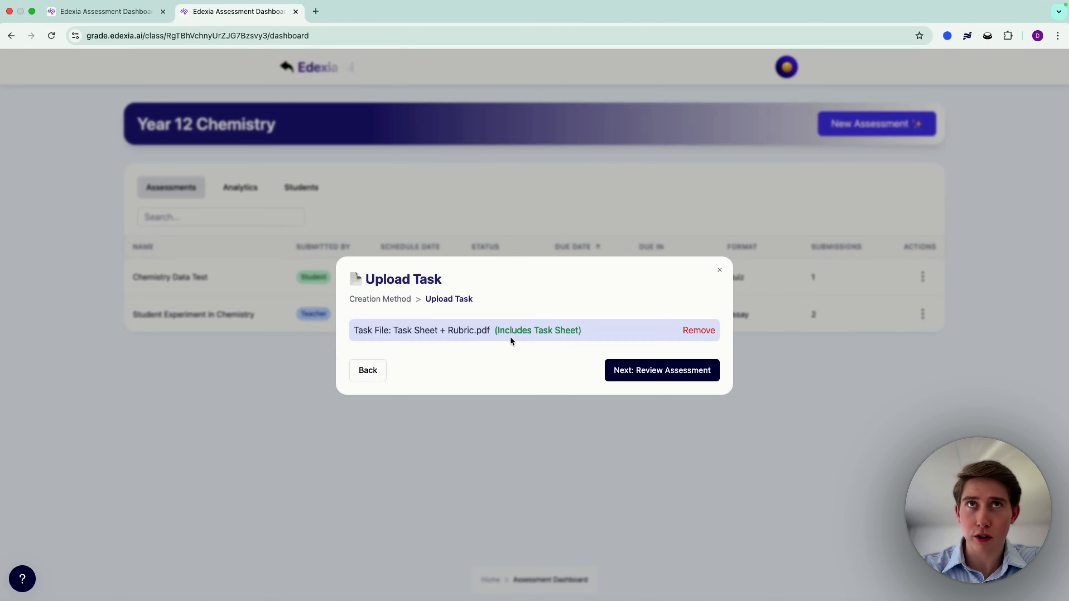
left_click(642, 376)
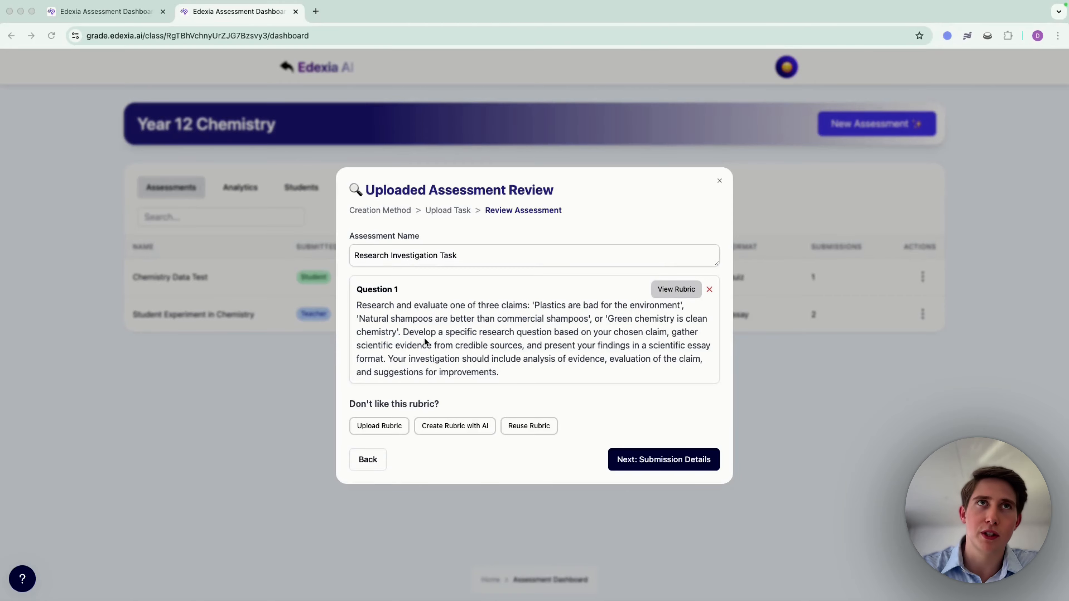
Step: Examine the criteria and descriptors in the rubric extracted for Question 1 of the Research Investigation Task
left_click(672, 291)
scroll(658, 293, "down", 3)
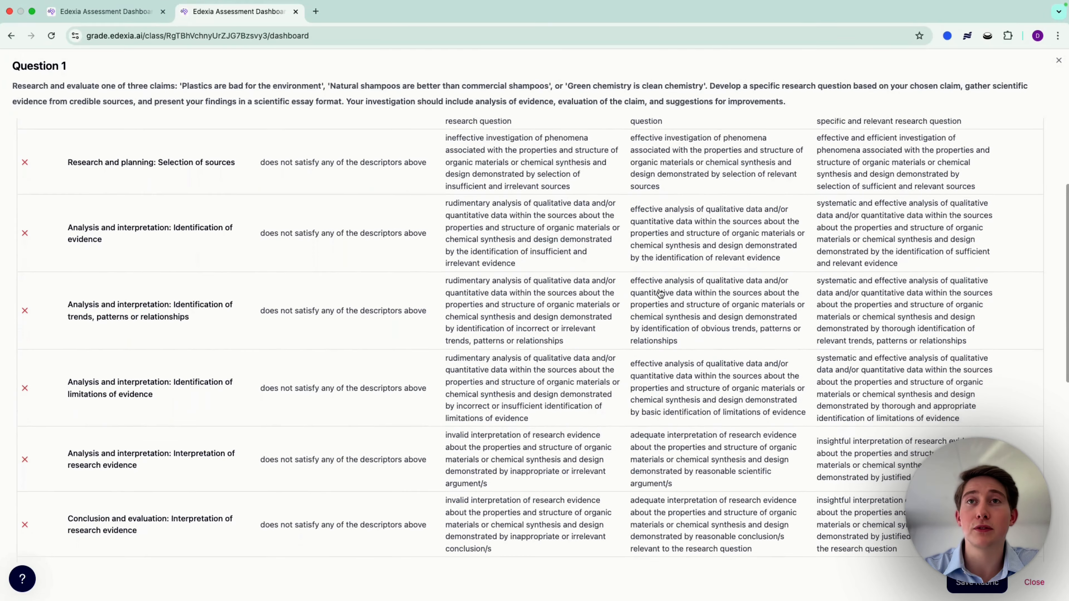
scroll(659, 293, "up", 4)
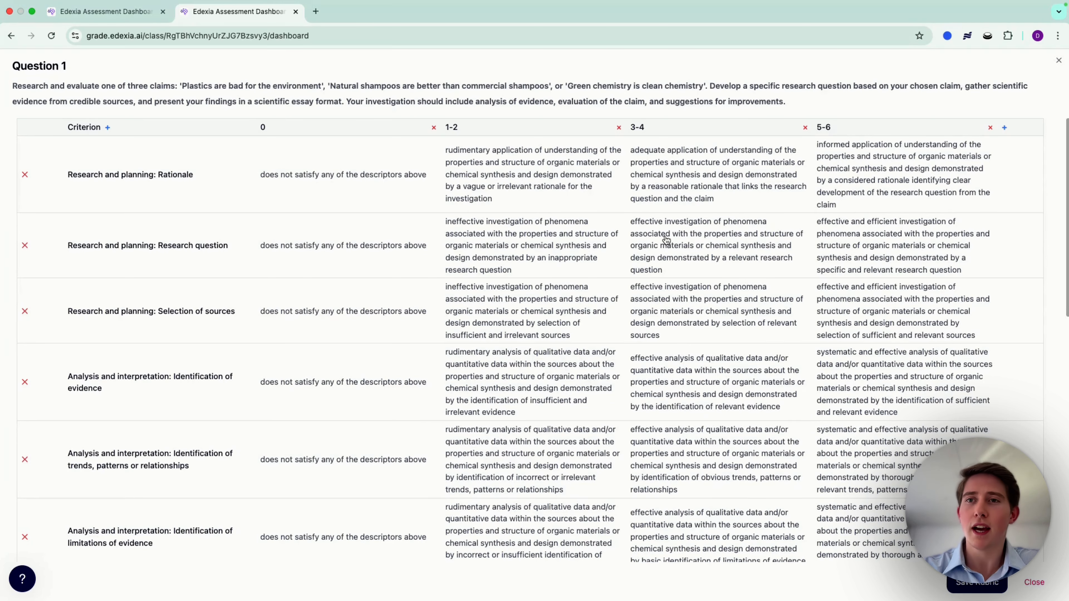
scroll(646, 263, "down", 2)
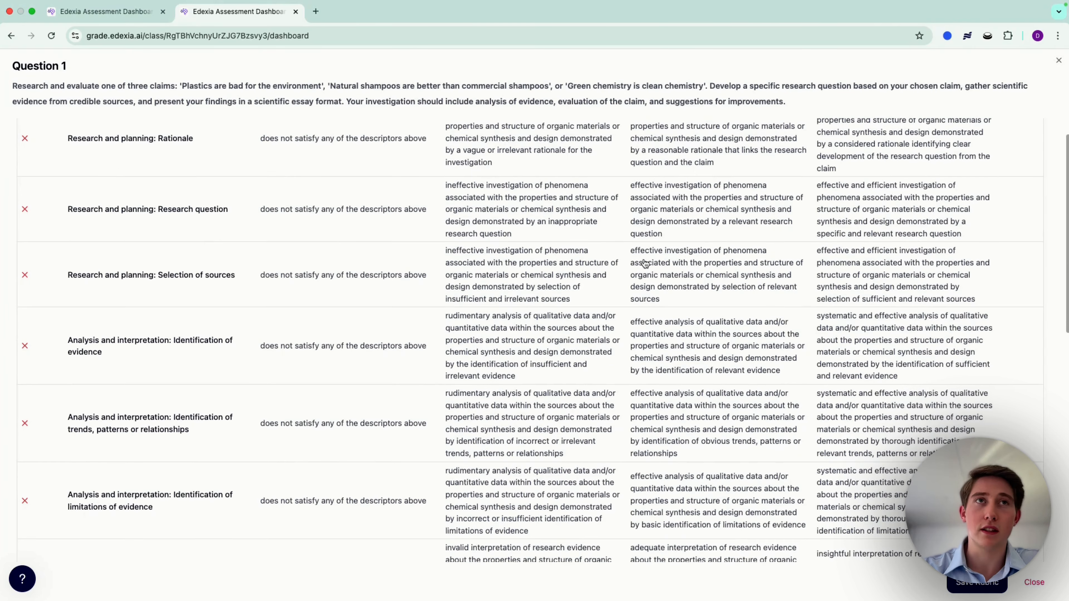
scroll(645, 263, "down", 15)
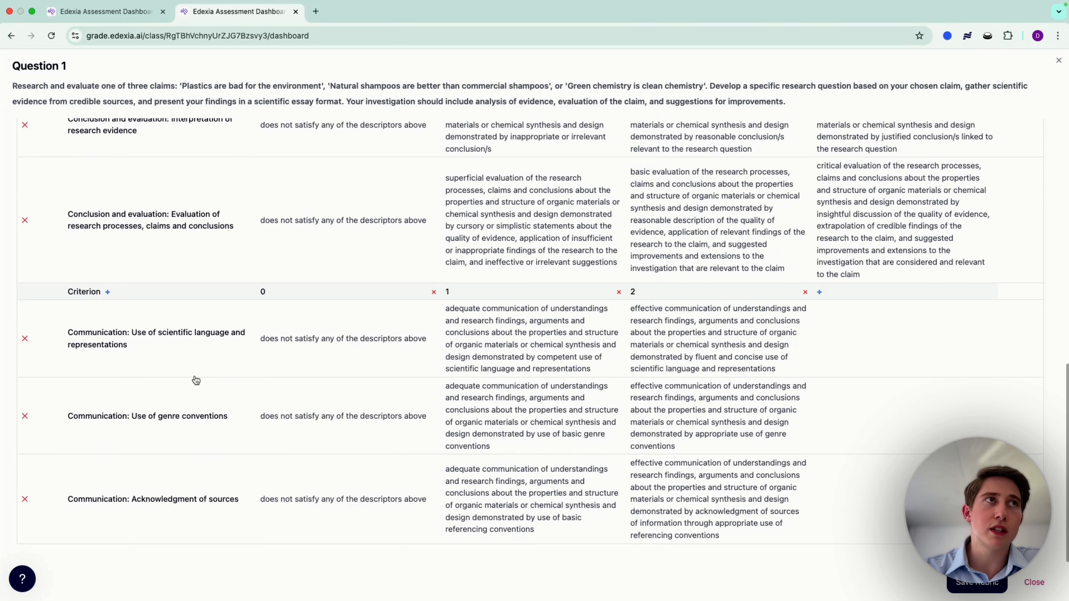
scroll(270, 295, "up", 17)
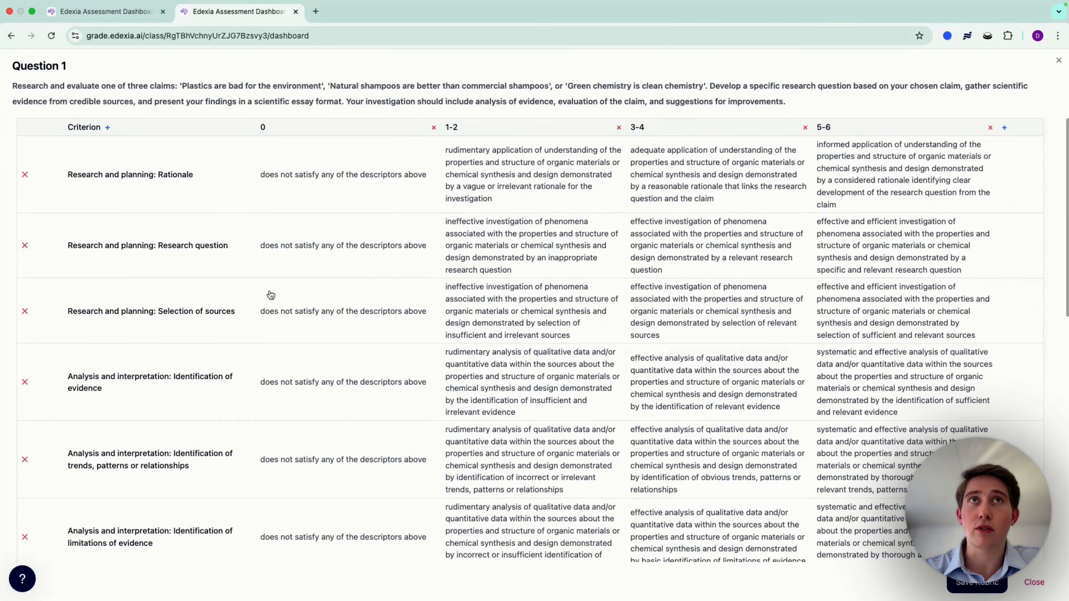
Step: Open the 1-2 descriptor of the "Research and planning: Rationale" criterion for editing, save the rubric, and continue to the submission details
left_click(486, 165)
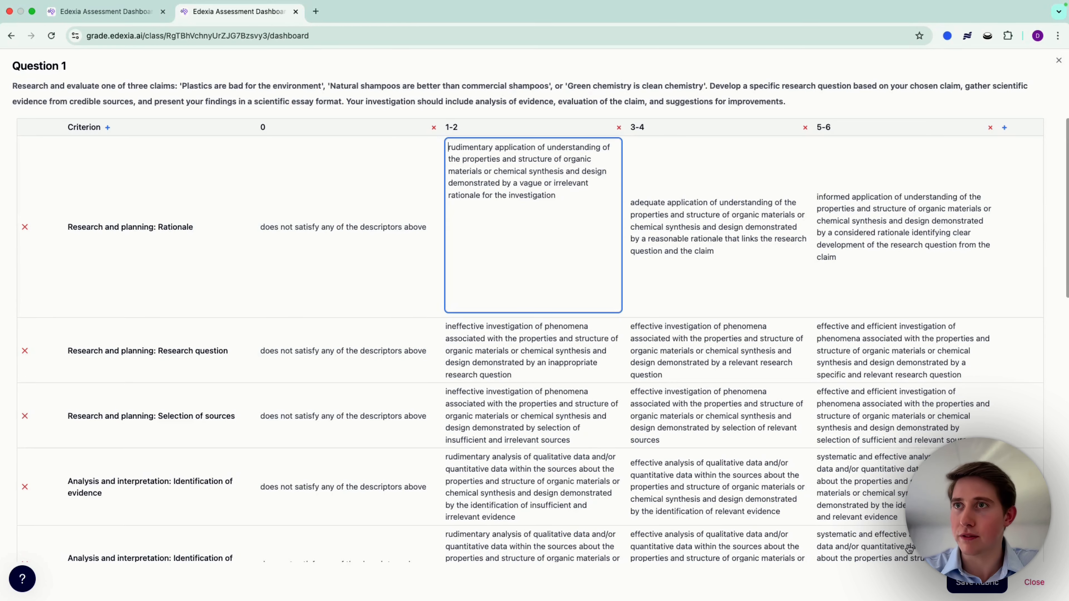
left_click(977, 583)
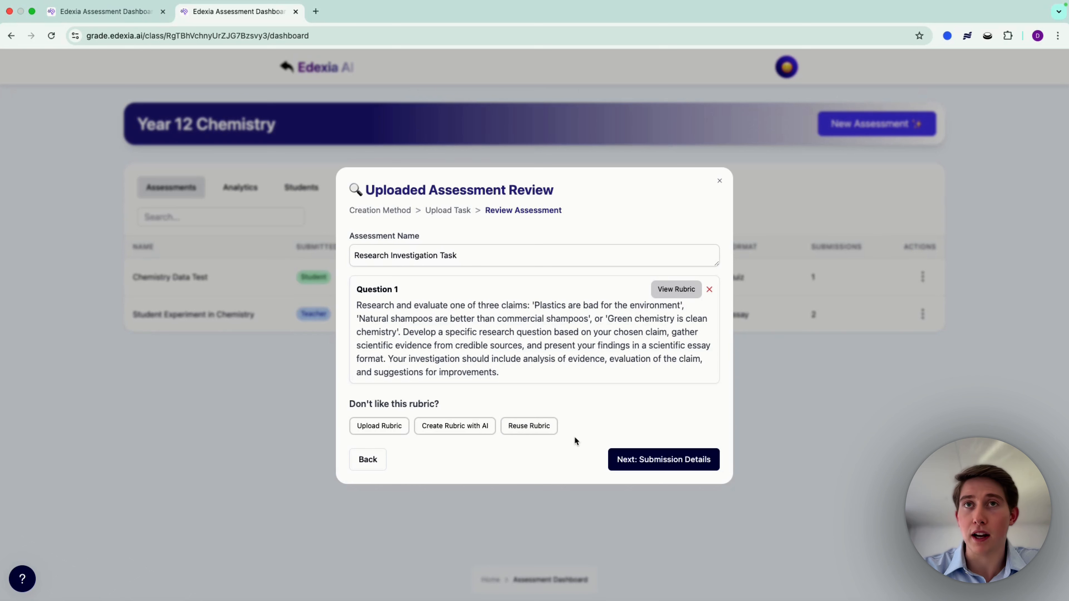
left_click(649, 467)
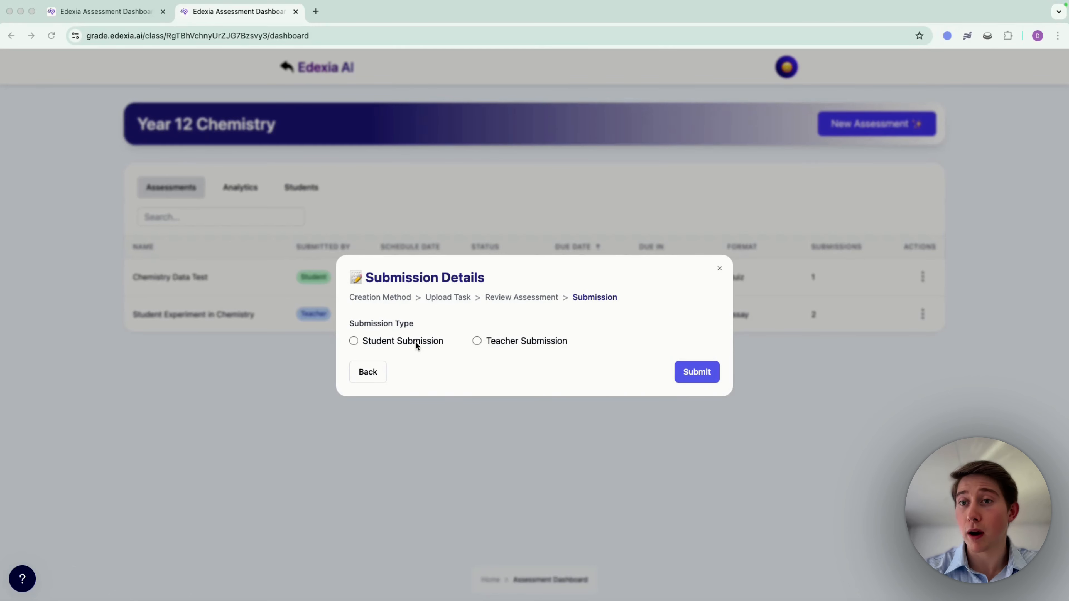
Step: Set the submission type to Teacher Submission, upload IA3 Chemistry PDFs 1, 2 and 3 as student submissions, and submit the assessment
left_click(355, 341)
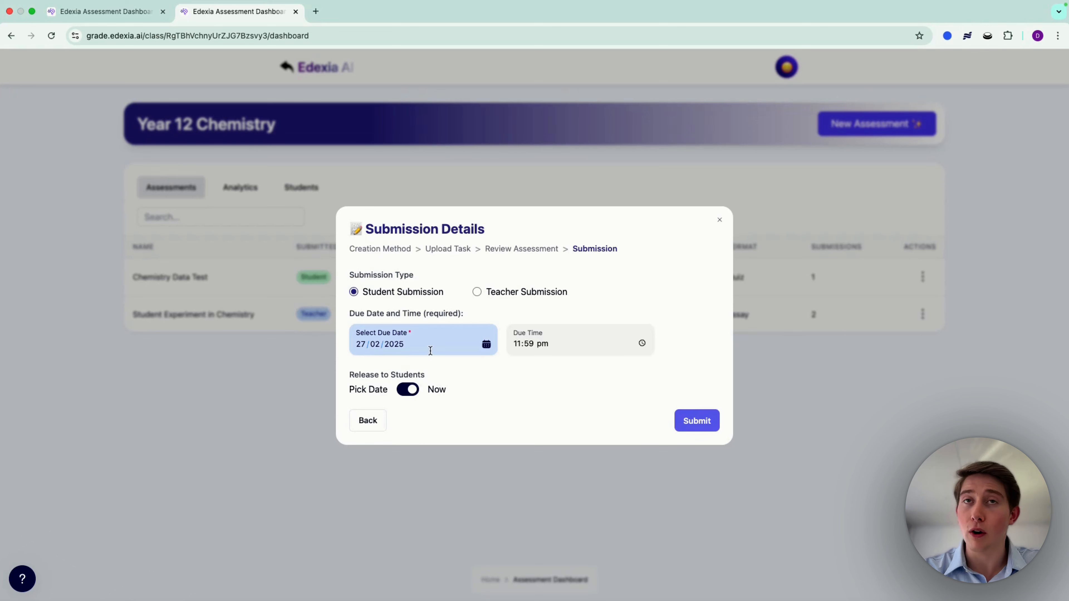
left_click(476, 291)
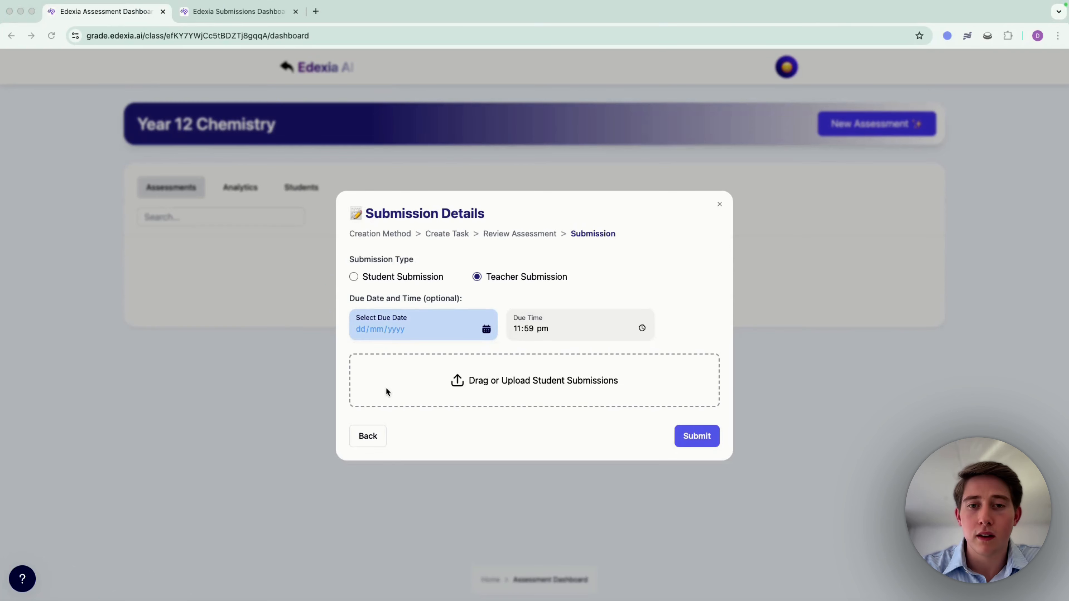
left_click(516, 382)
left_click(489, 385)
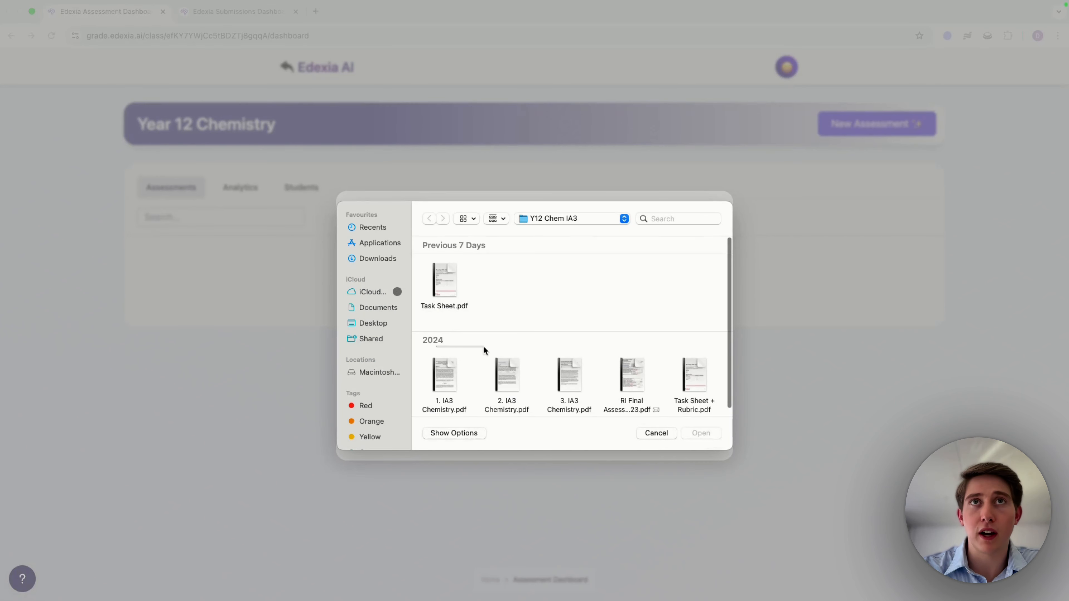
left_click_drag(484, 349, 585, 395)
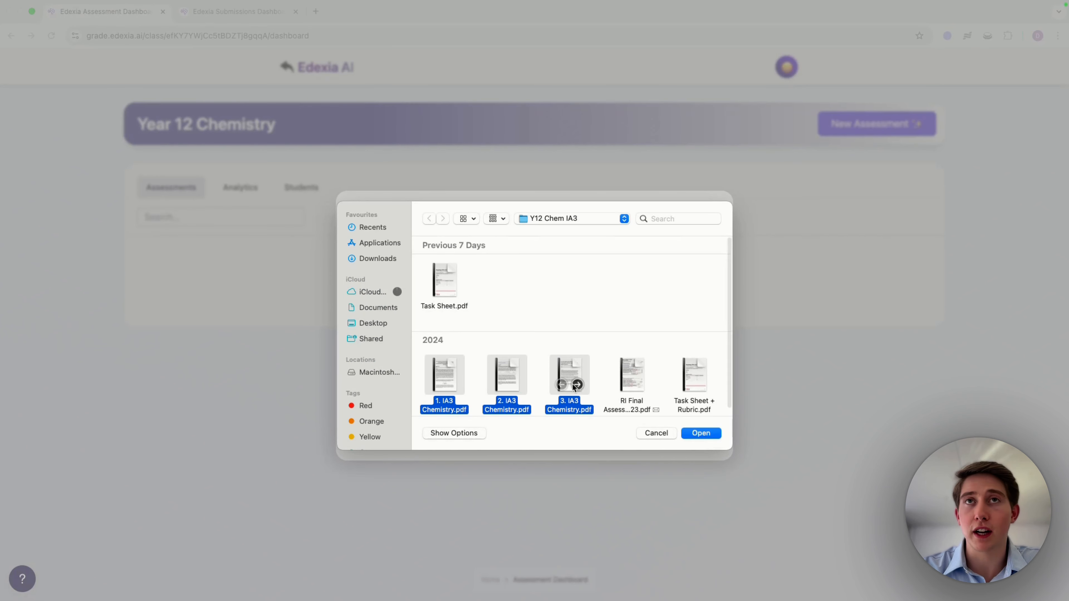
left_click(702, 434)
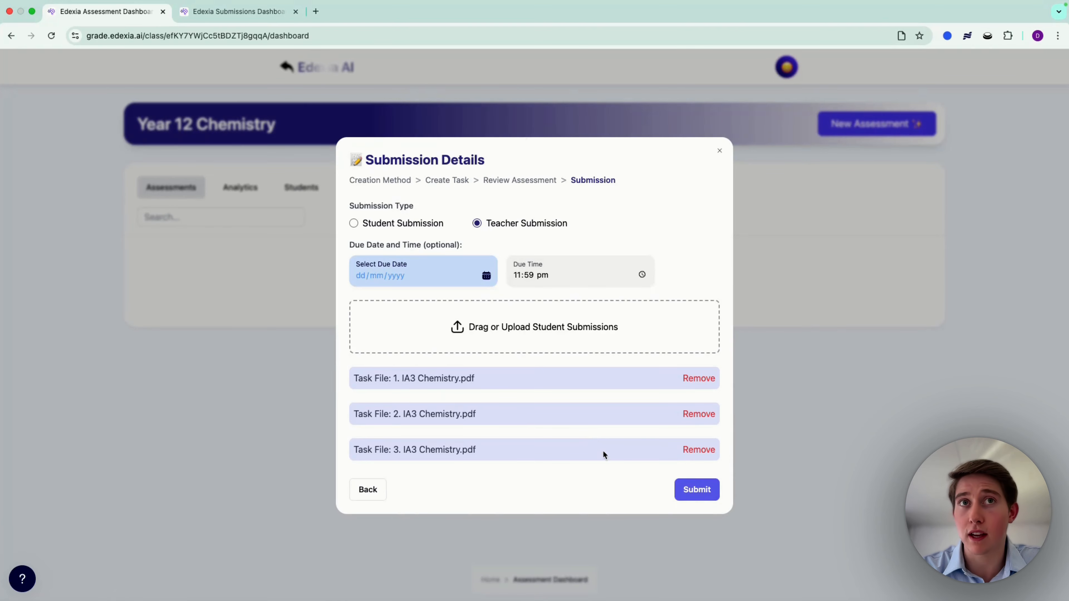
left_click(711, 492)
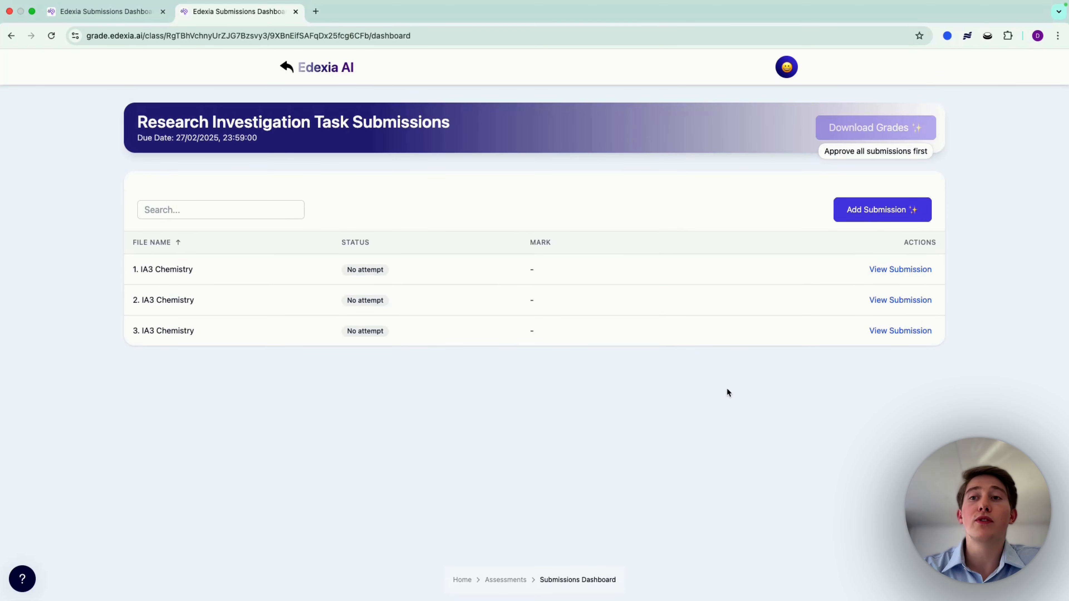
Step: Open the 1. IA3 Chemistry submission of the Research Investigation Task, skim the student response, and open its rubric
left_click(901, 269)
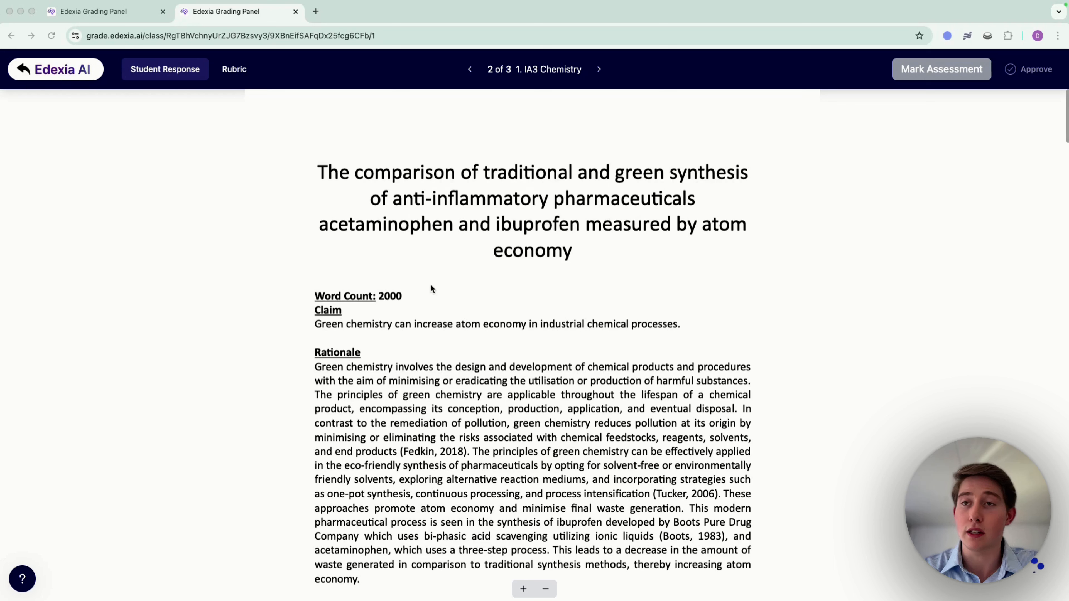
scroll(346, 357, "down", 20)
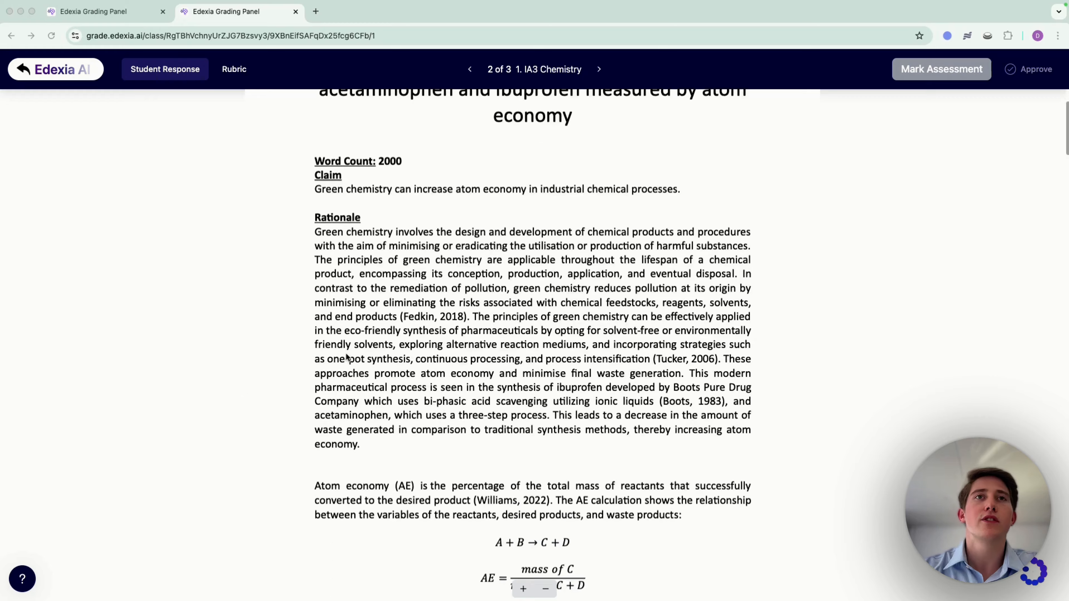
scroll(346, 357, "down", 20)
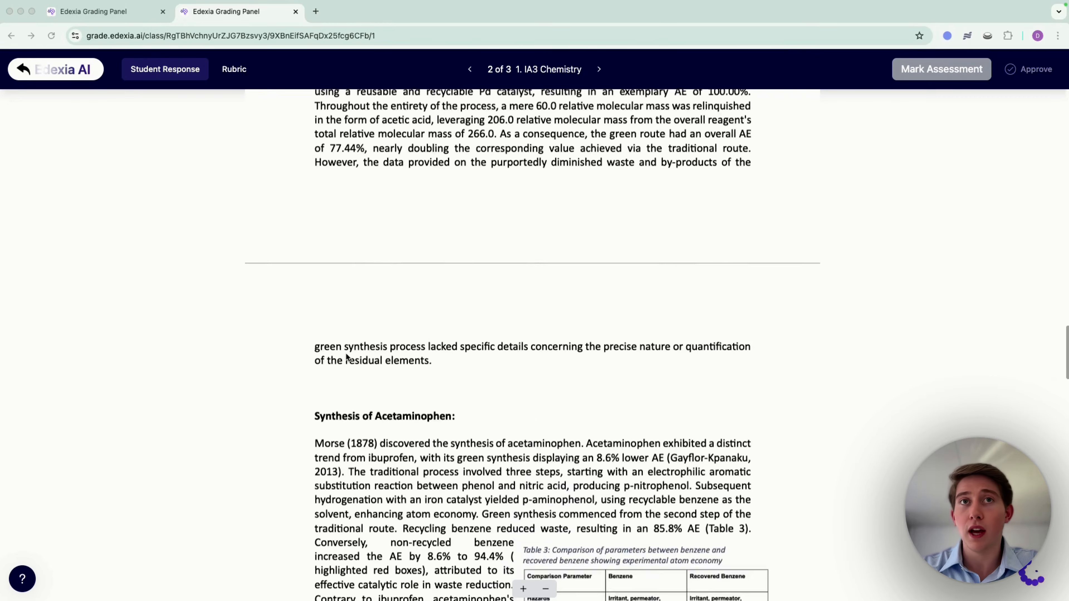
scroll(346, 358, "up", 20)
scroll(346, 357, "up", 10)
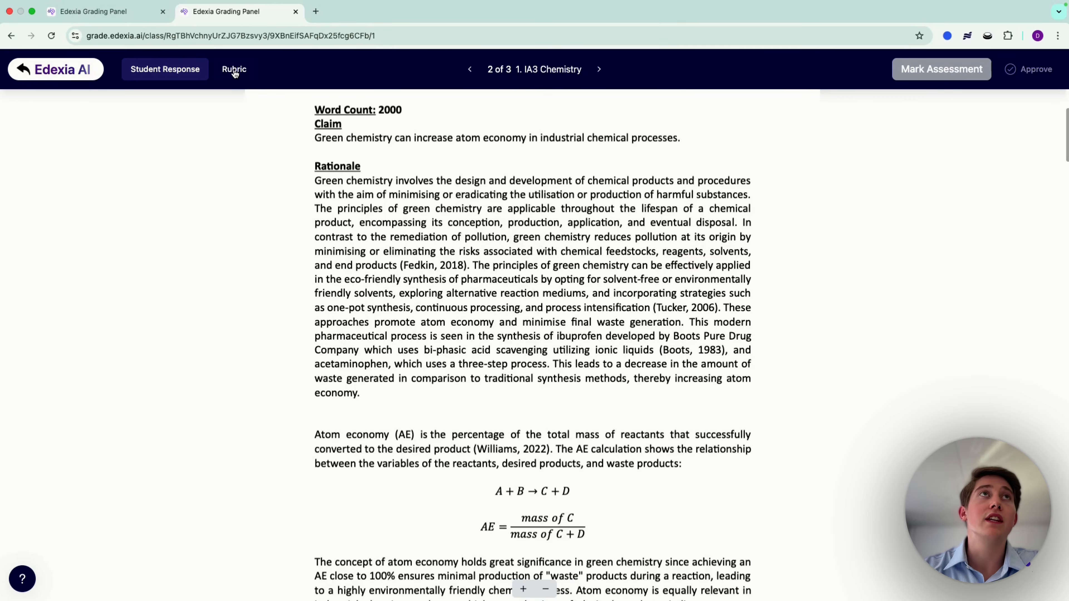
left_click(234, 69)
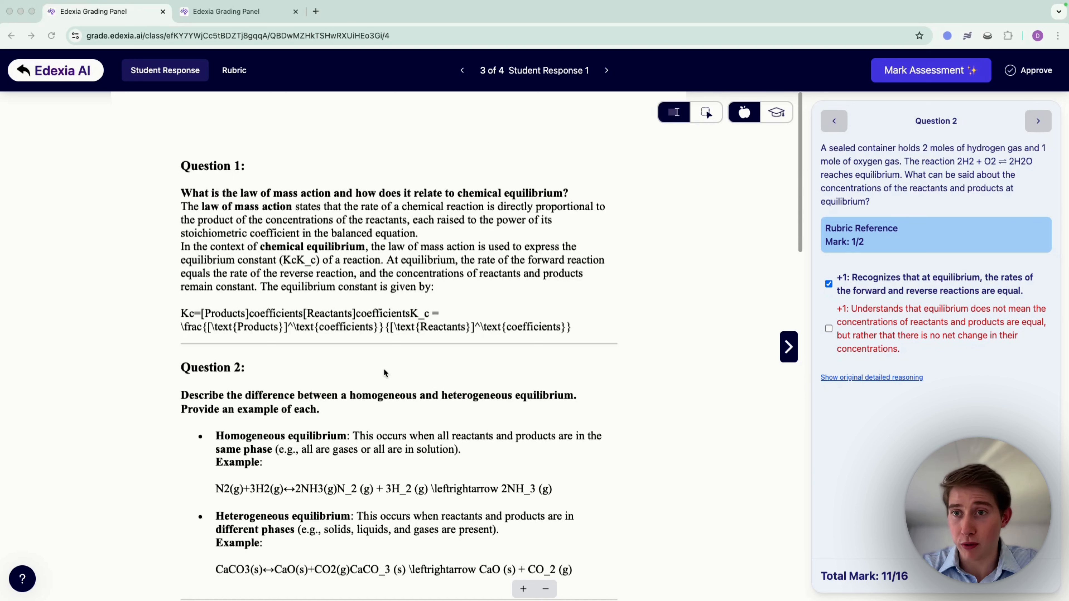
Step: Return to Question 1 of Student Response 1 and remove the mark for providing the equilibrium constant formula
double_click(837, 123)
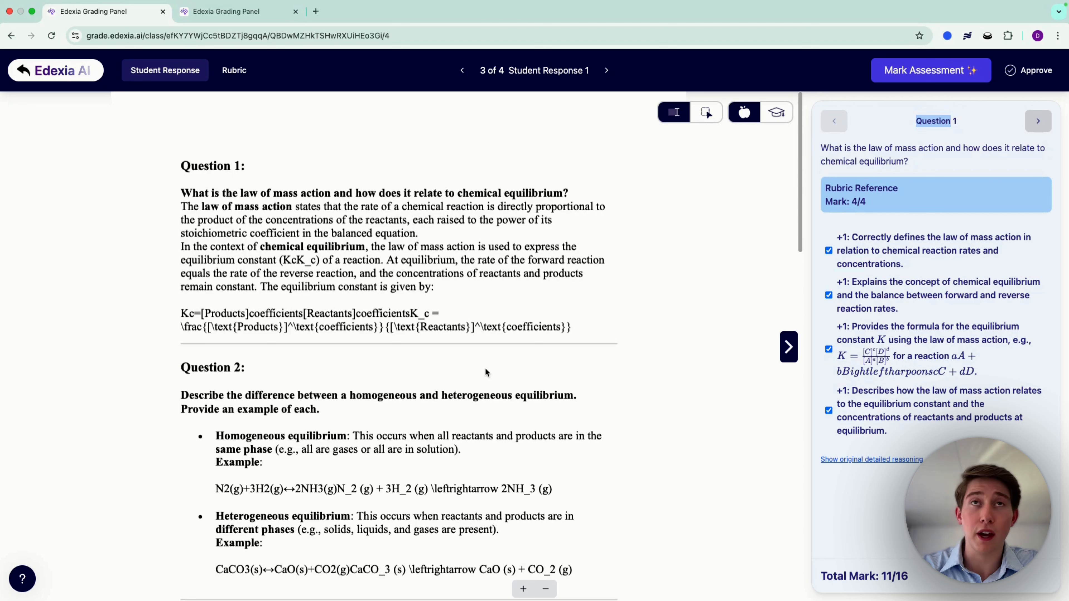
left_click(942, 150)
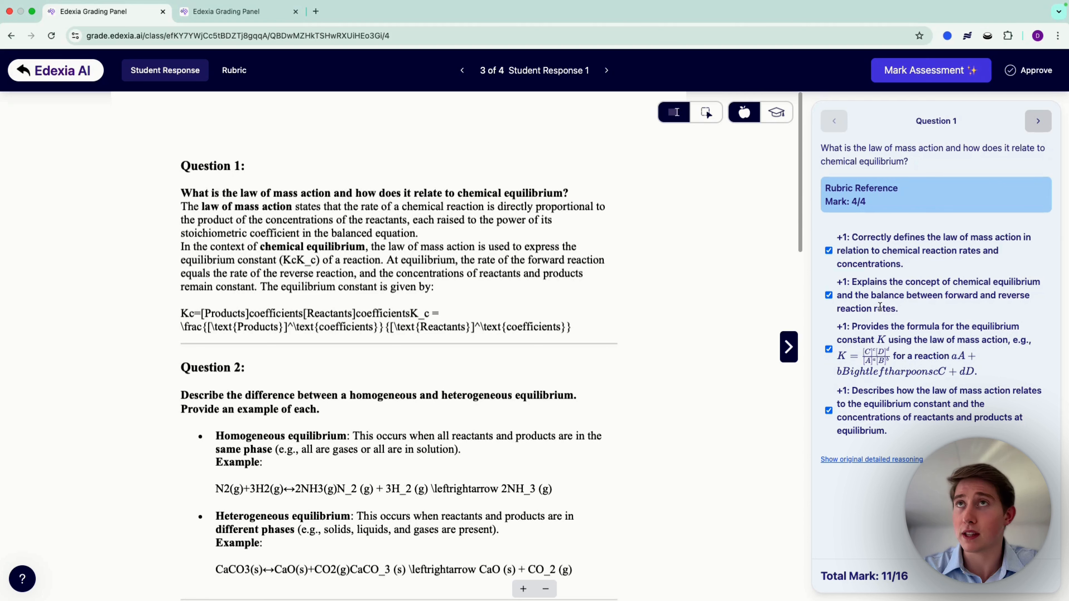
left_click(828, 349)
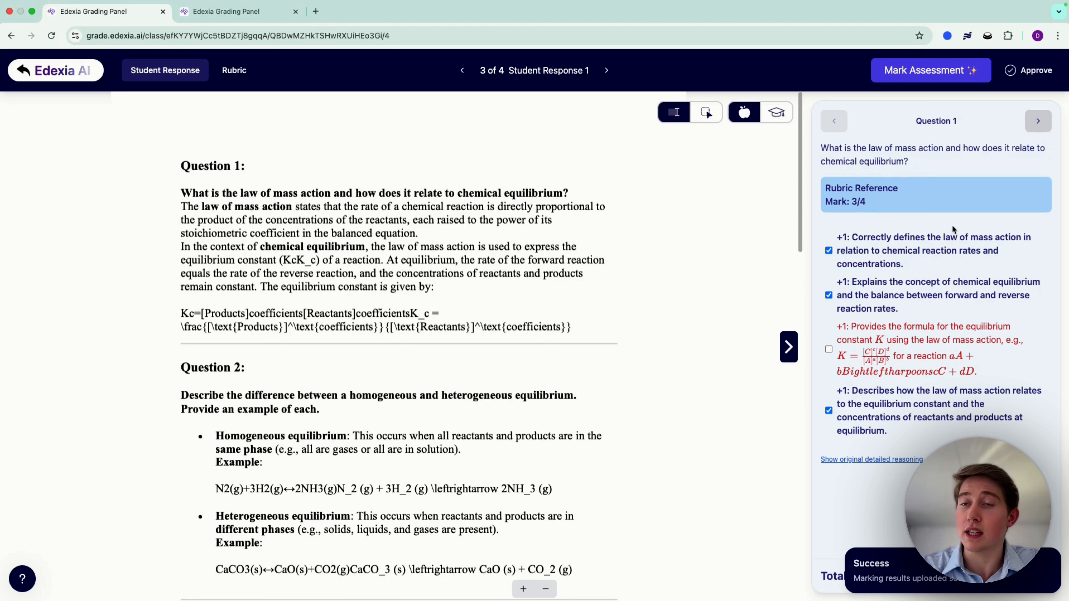
Step: Check the marks for Questions 2 to 4, approve Student Response 1, and return to the submissions dashboard
left_click(1037, 123)
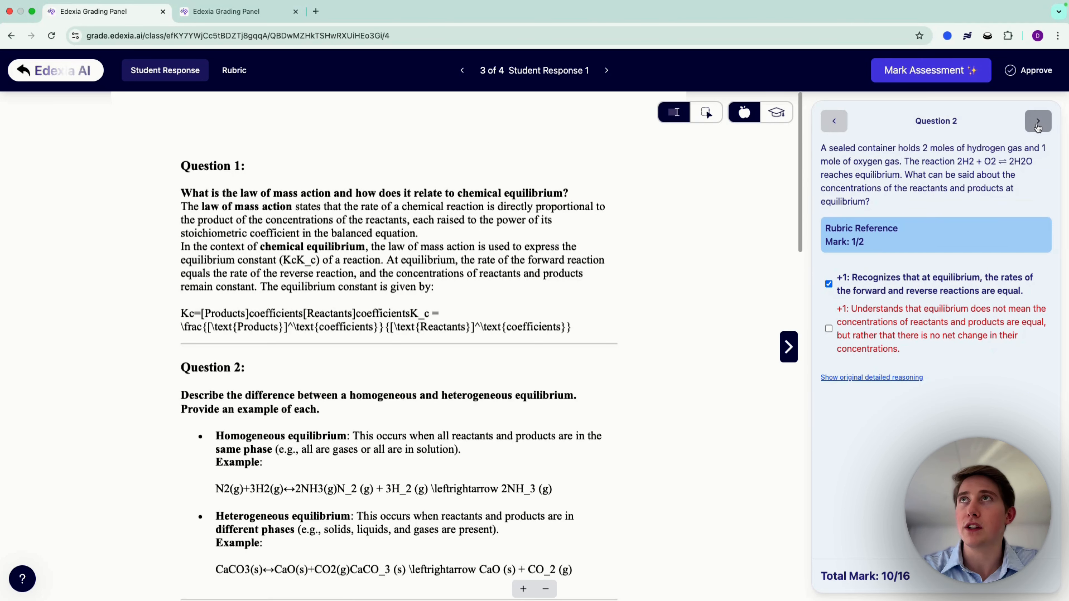
left_click(1037, 127)
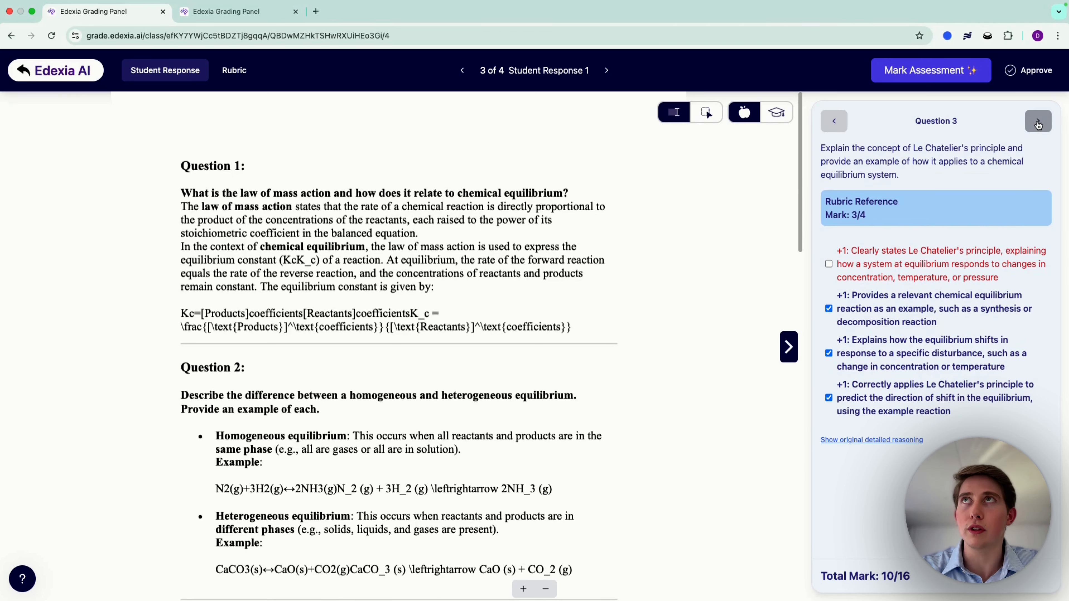
left_click(1038, 123)
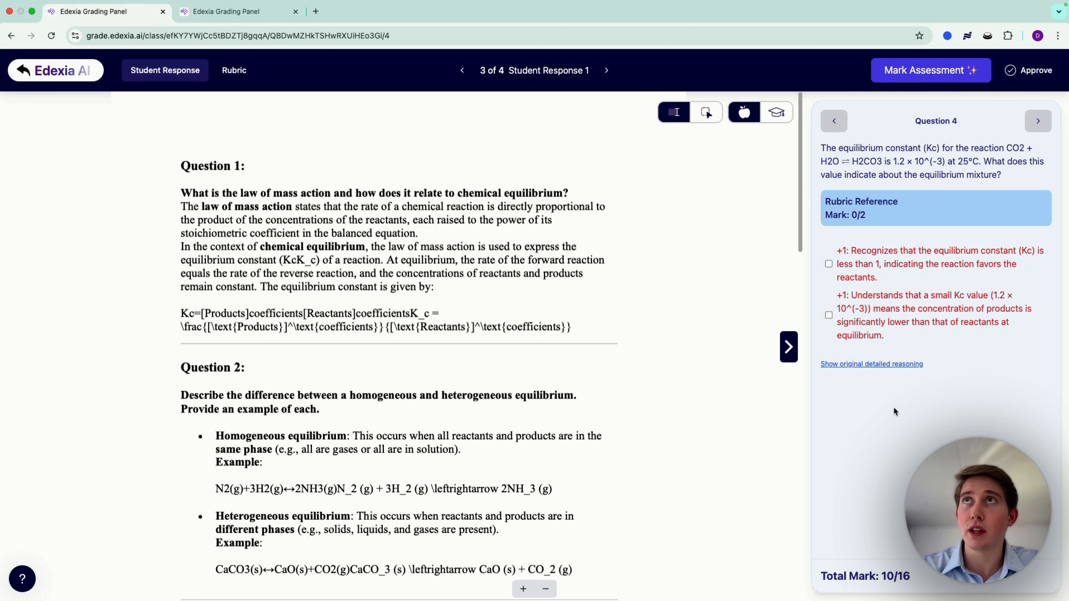
left_click(1032, 71)
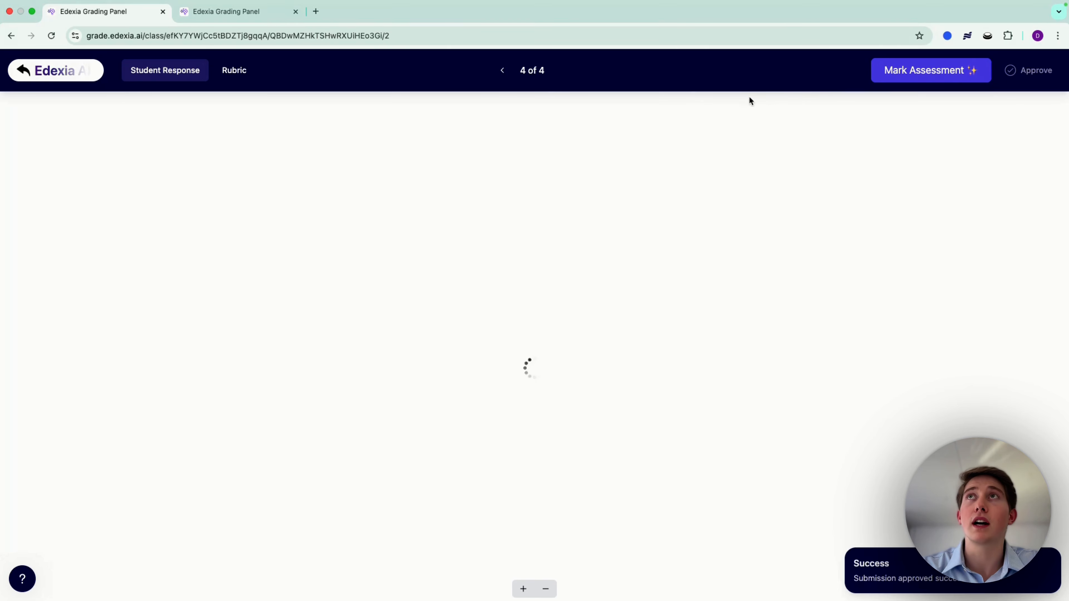
left_click(62, 78)
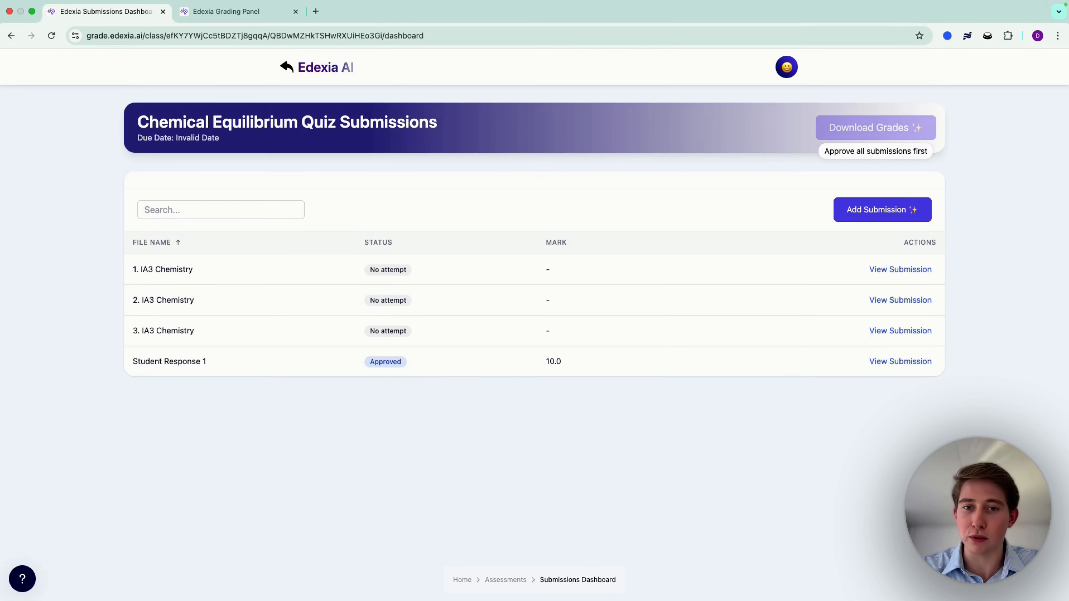
Step: Switch to the Research Investigation Task grading panel and compare the original rubric table with the unpacked rubric
key("ctrl+Tab")
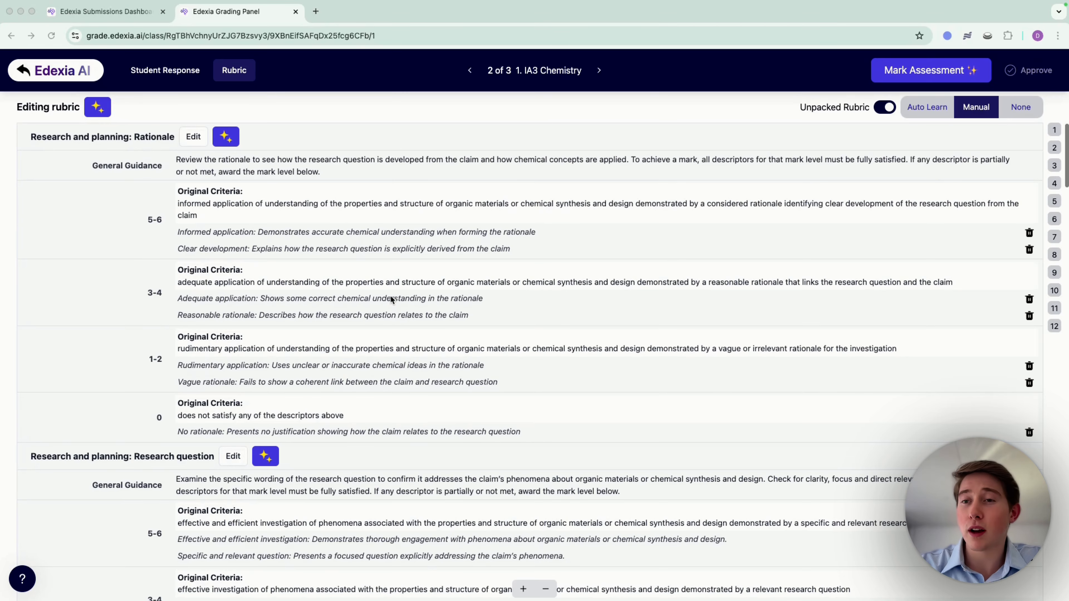
left_click(885, 108)
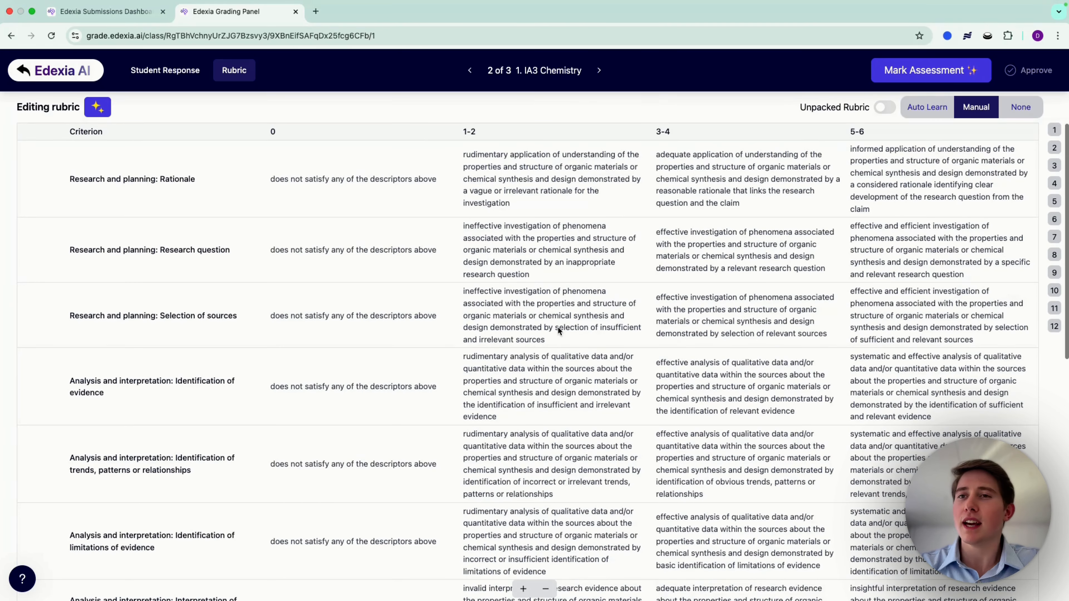
scroll(562, 312, "down", 5)
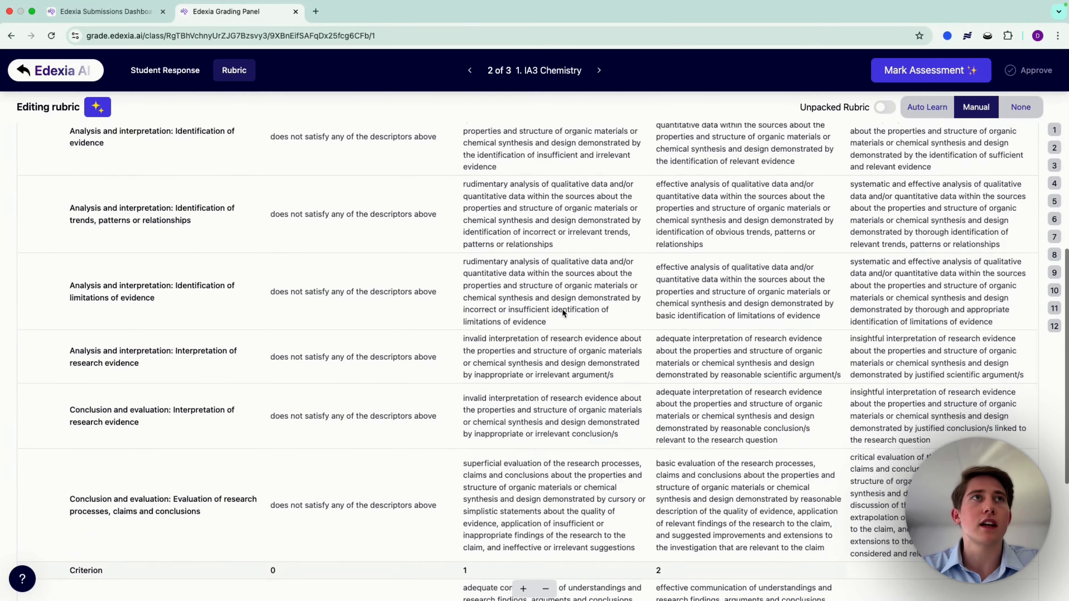
scroll(562, 308, "up", 5)
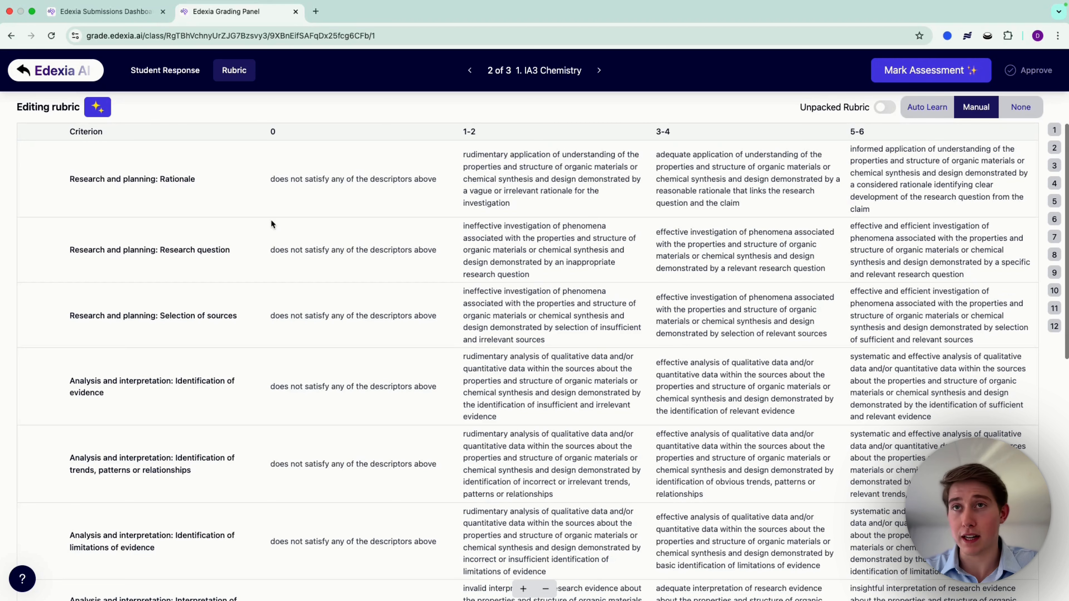
left_click(883, 108)
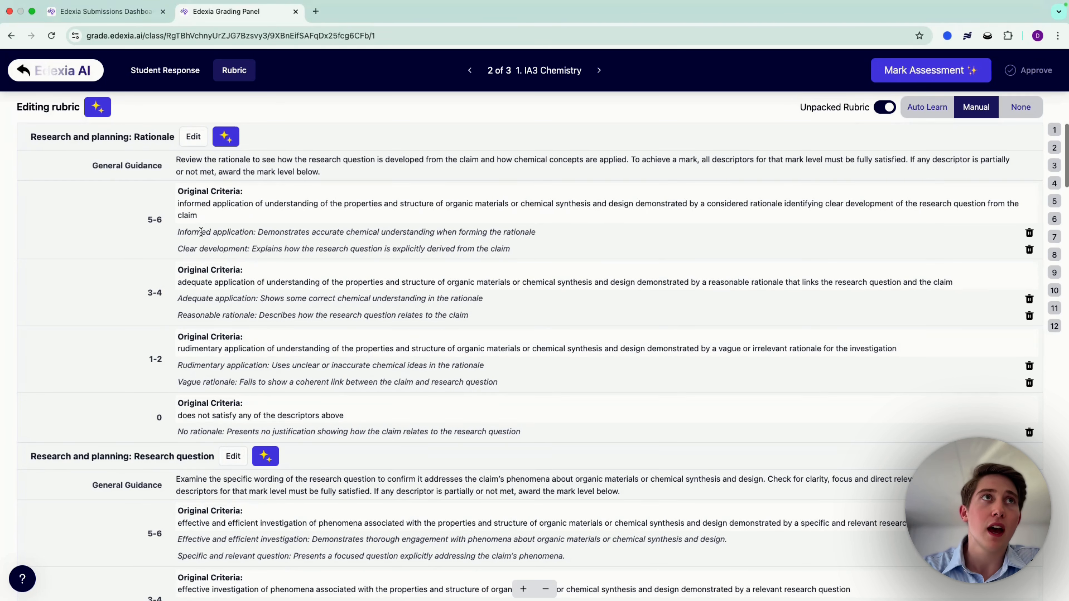
Step: Open the "Informed application" descriptor in the 5-6 band of the Rationale criterion for editing, then close it
left_click_drag(201, 232, 327, 247)
left_click(280, 234)
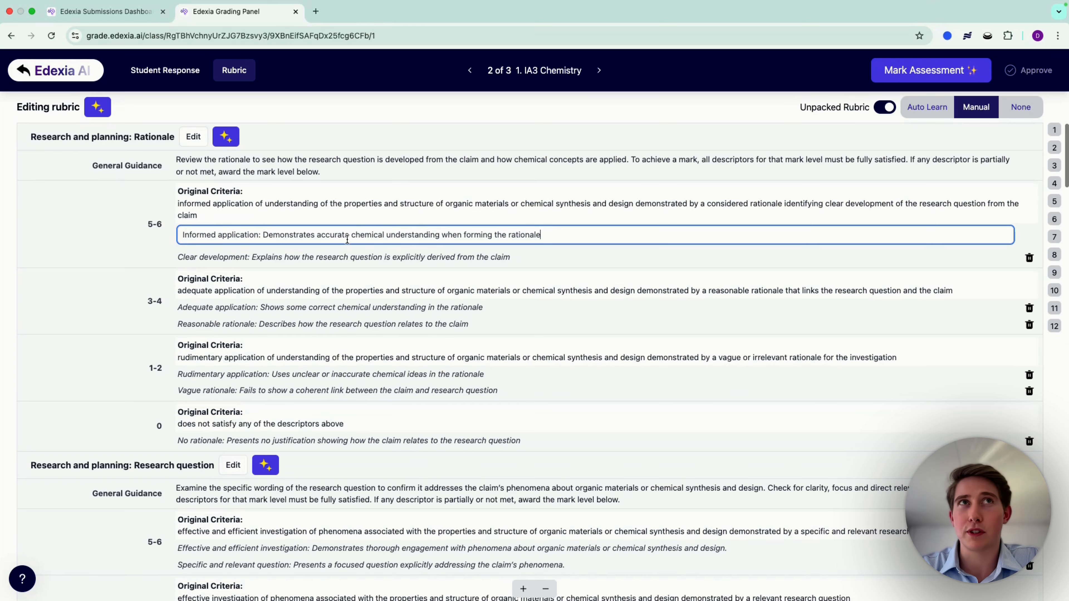
key("Return")
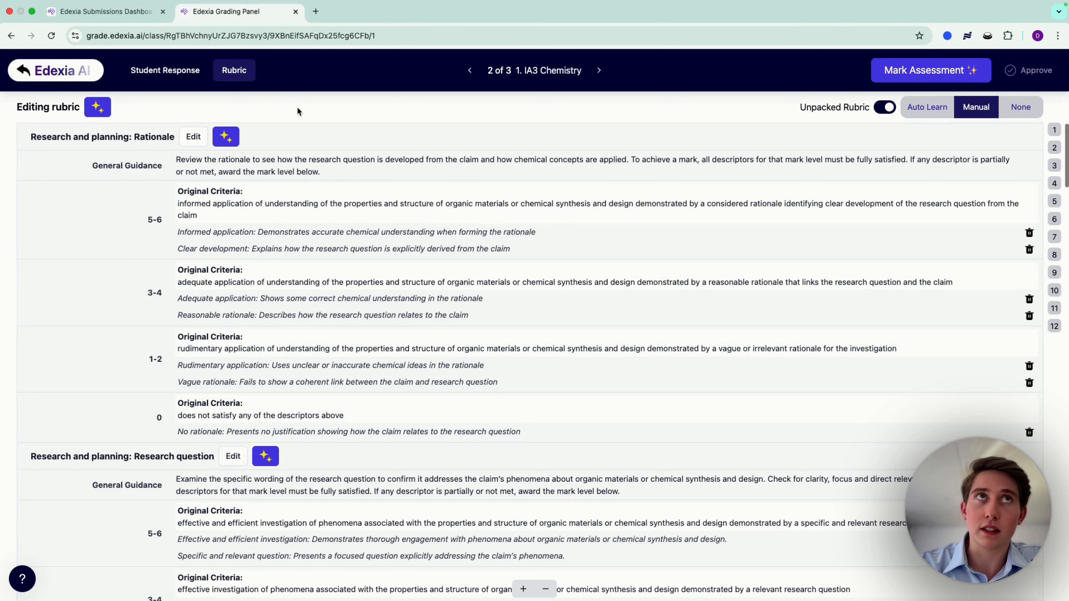
Step: Open the General Guidance of the "Research and planning: Rationale" criterion for editing and read it alongside the band descriptors
left_click(219, 158)
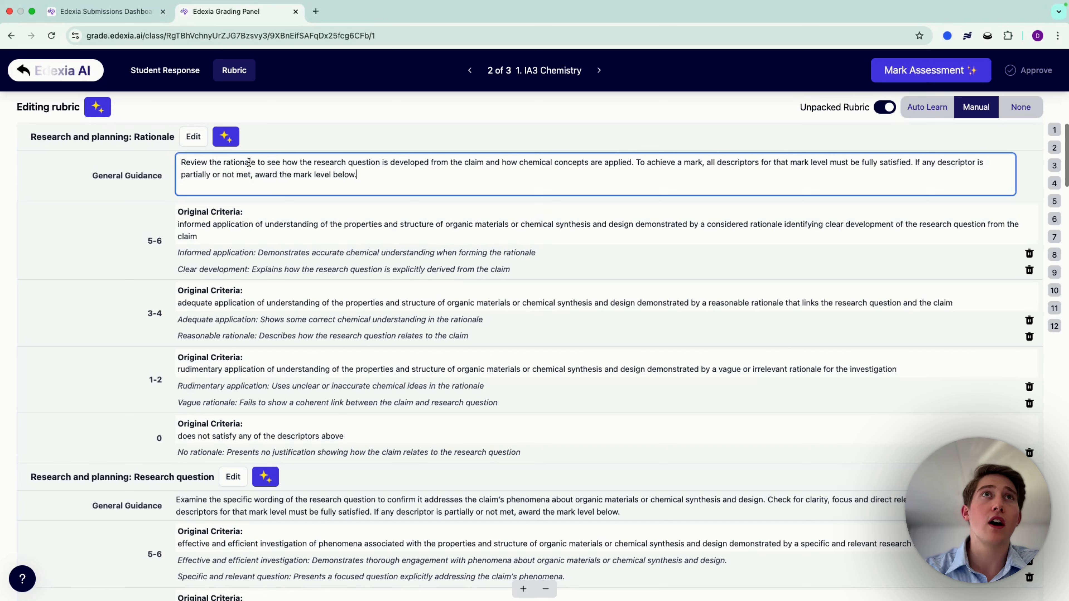
left_click_drag(362, 162, 586, 161)
left_click(666, 172)
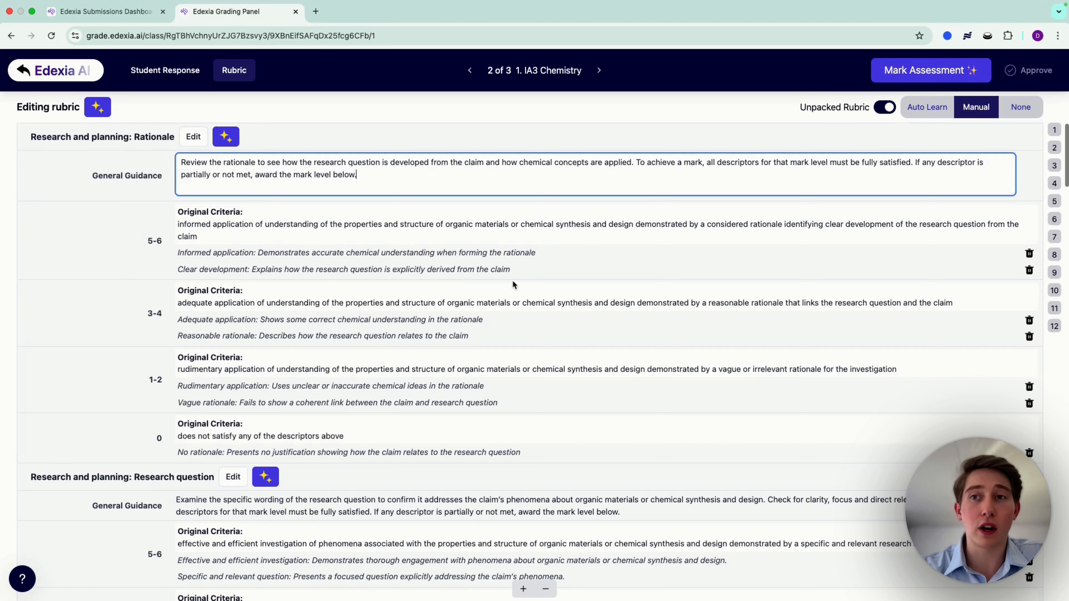
scroll(372, 311, "down", 1)
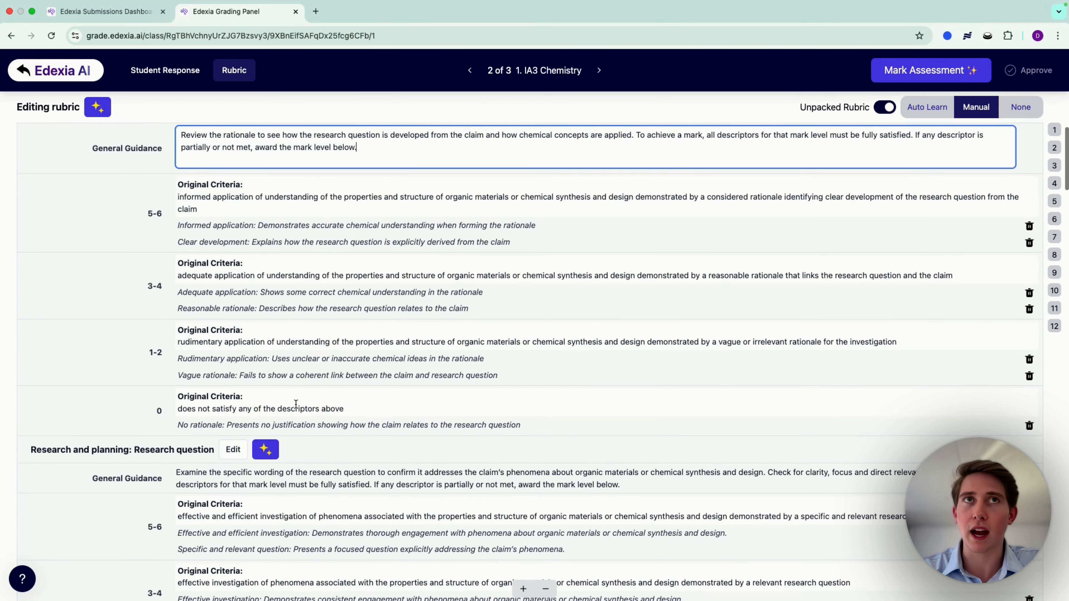
scroll(296, 404, "up", 1)
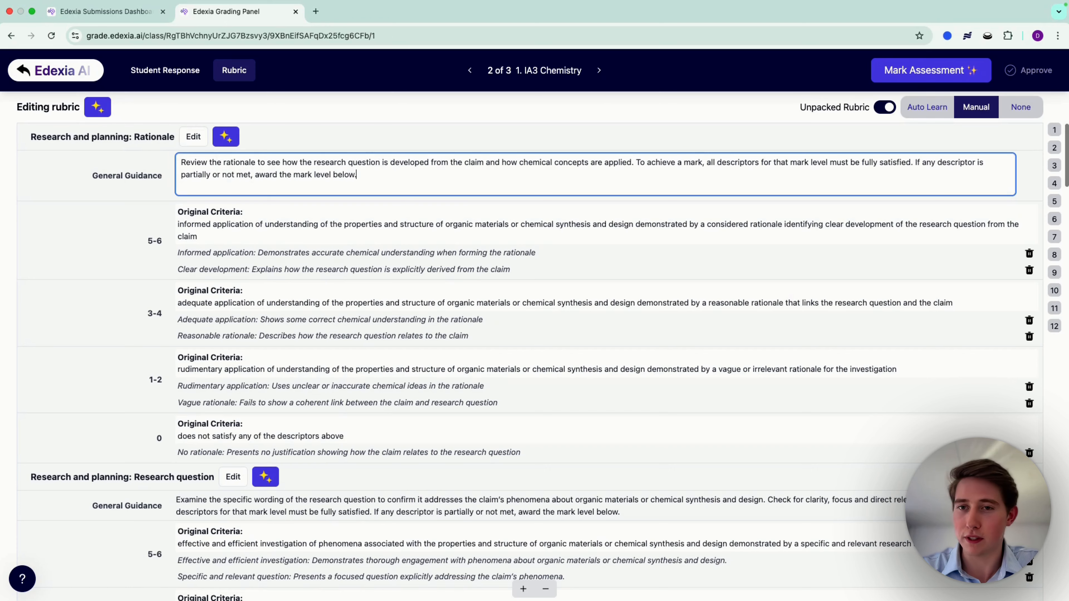
Step: Start AI marking of the 1. IA3 Chemistry submission and read through the student response
left_click(964, 69)
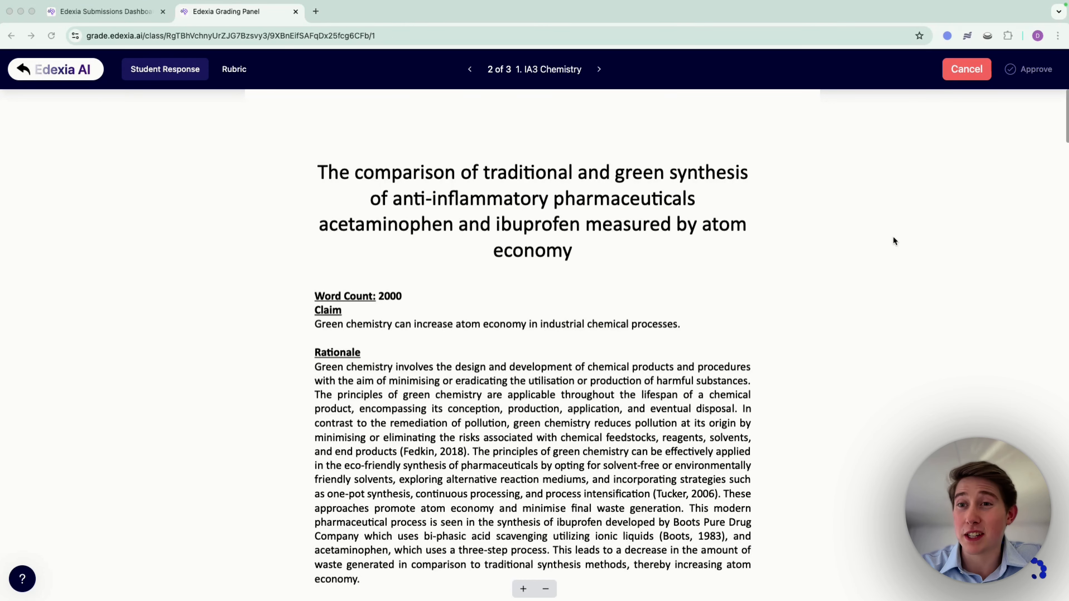
scroll(709, 392, "down", 3)
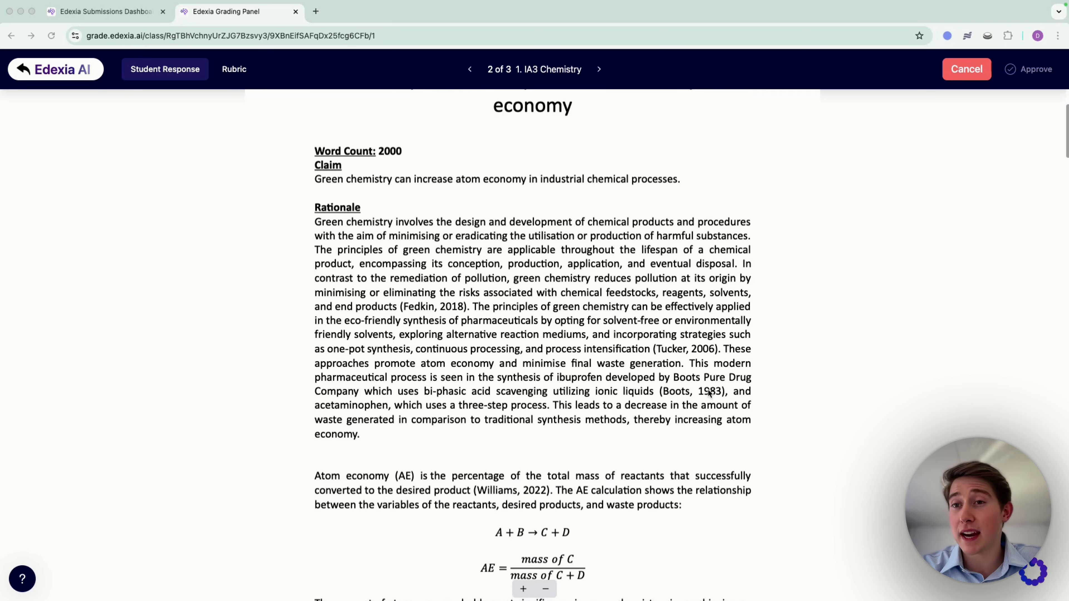
scroll(707, 388, "up", 1)
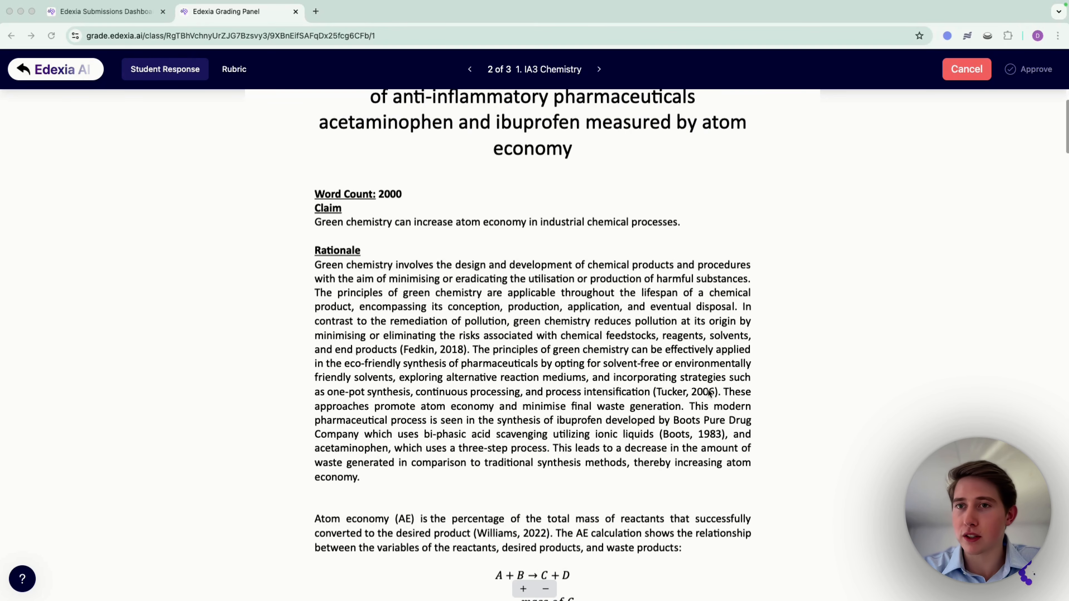
scroll(648, 438, "up", 2)
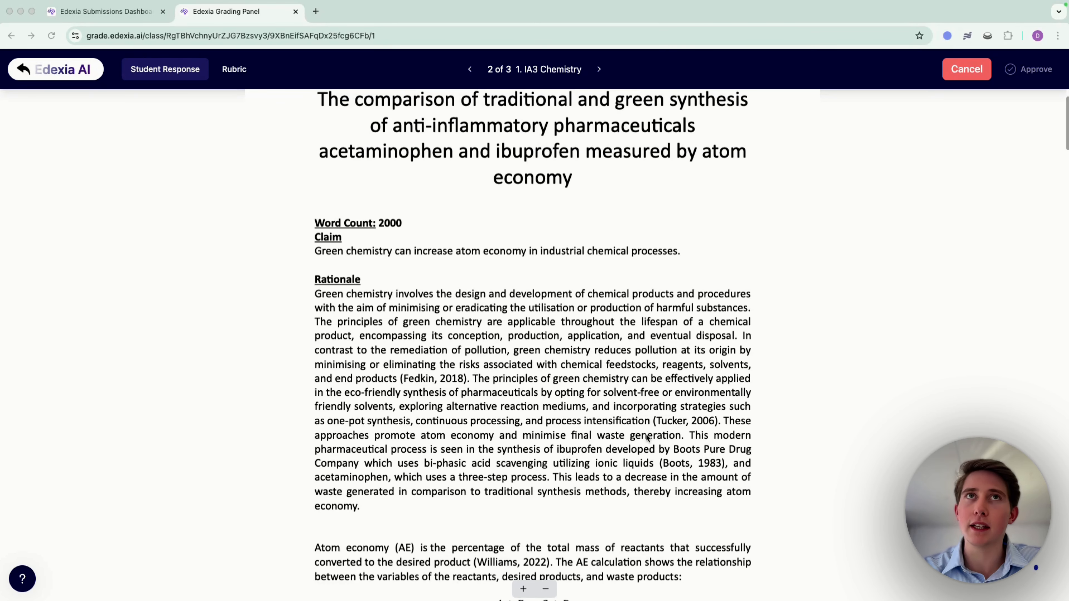
scroll(534, 446, "down", 15)
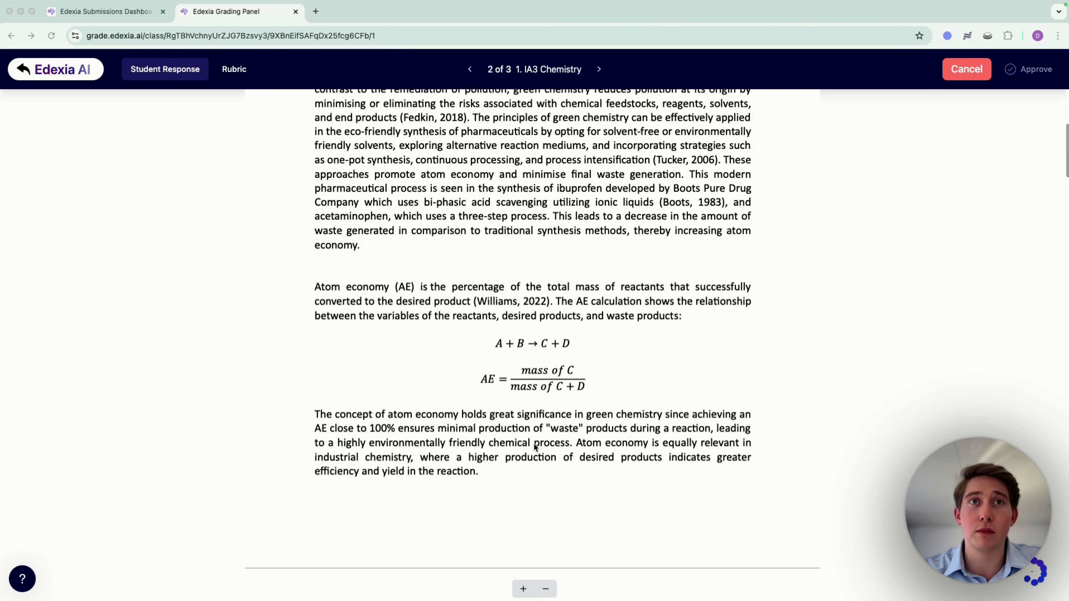
Step: Read the Rationale, research question and start of the Analysis in the student response while the AI marking runs
scroll(534, 446, "down", 4)
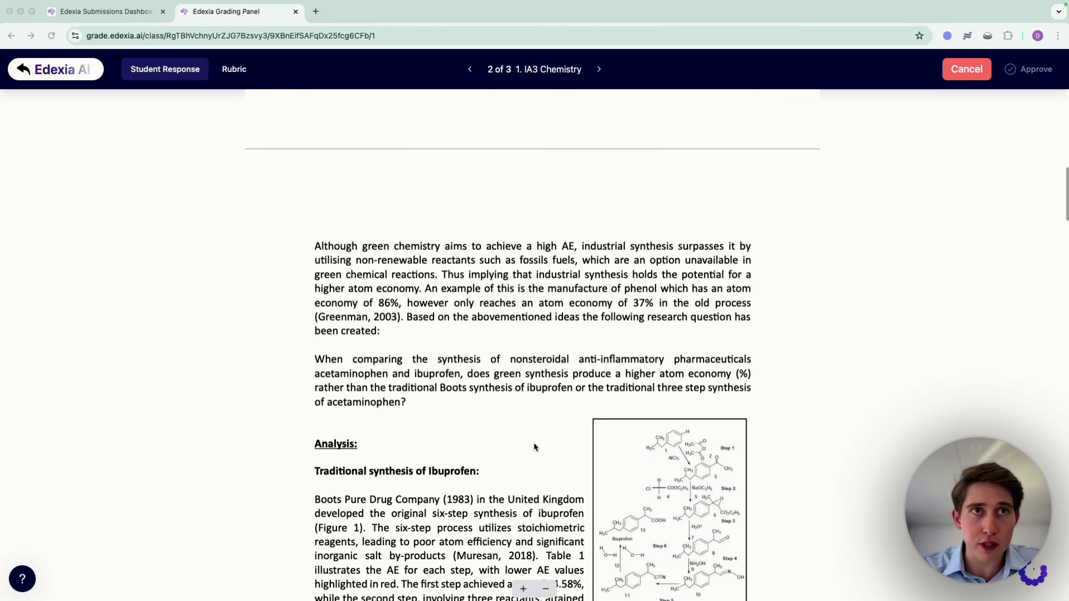
scroll(535, 445, "down", 3)
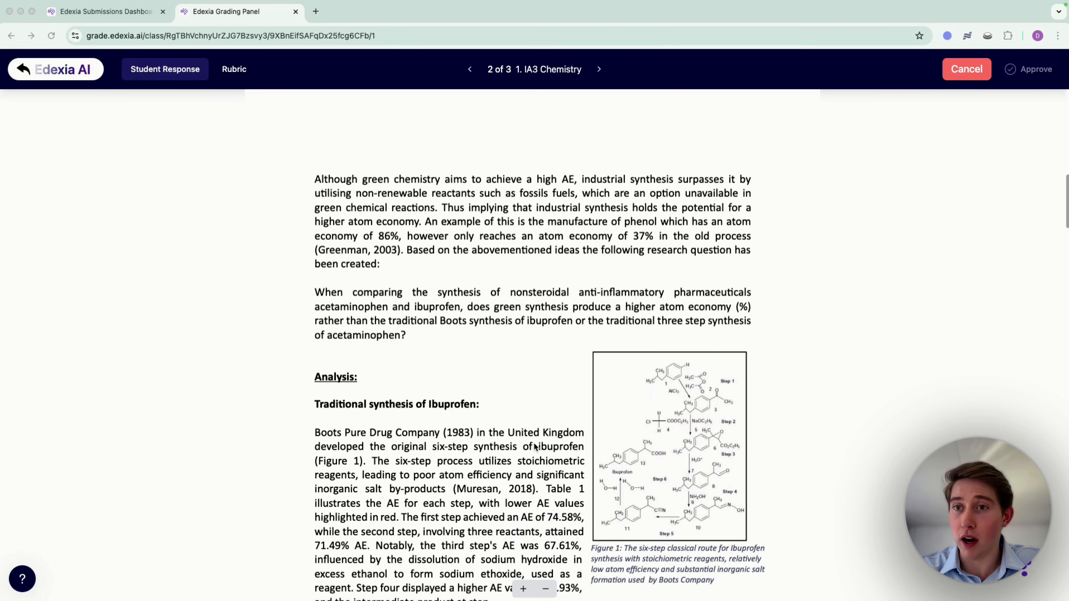
scroll(535, 446, "down", 6)
scroll(534, 446, "up", 10)
scroll(535, 447, "up", 10)
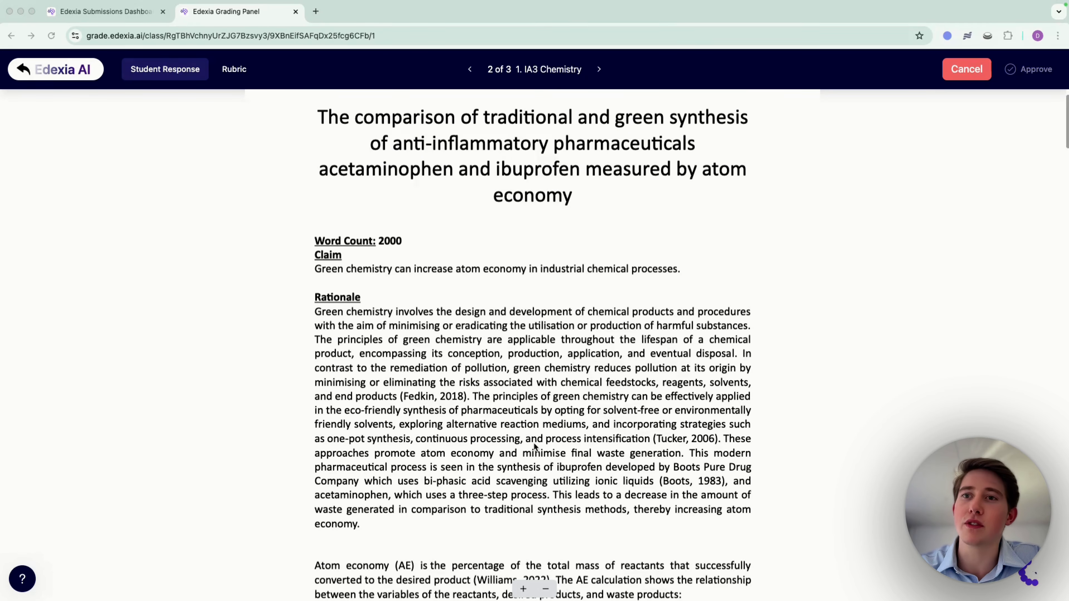
scroll(534, 446, "up", 2)
scroll(529, 496, "down", 1)
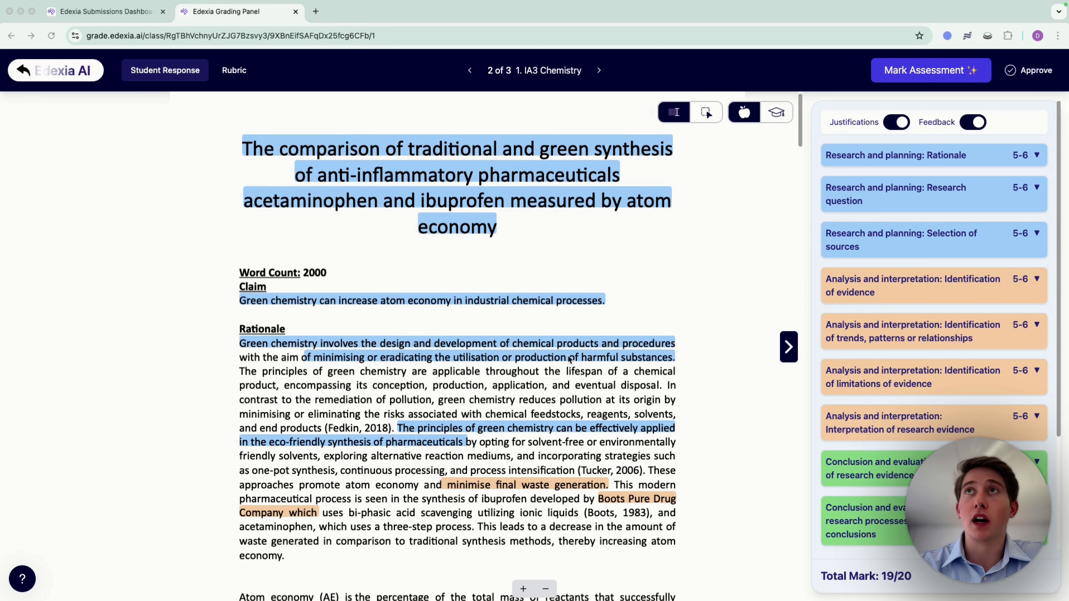
Step: Expand the "Research and planning: Rationale" result and follow the evidence references in its justification to the linked passages
left_click(864, 159)
left_click(912, 216)
left_click(786, 230)
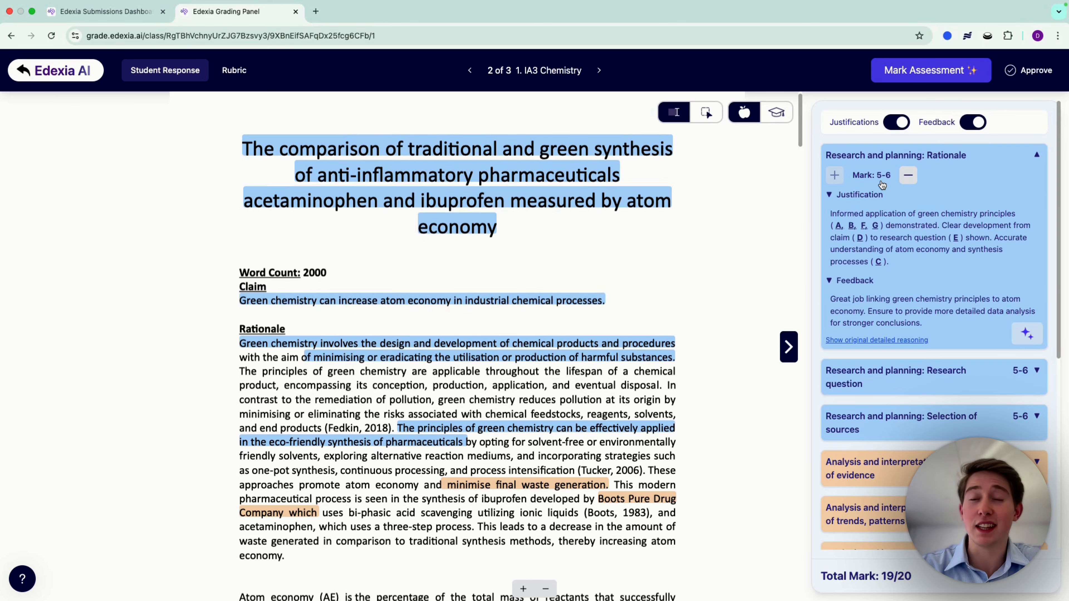
left_click(851, 226)
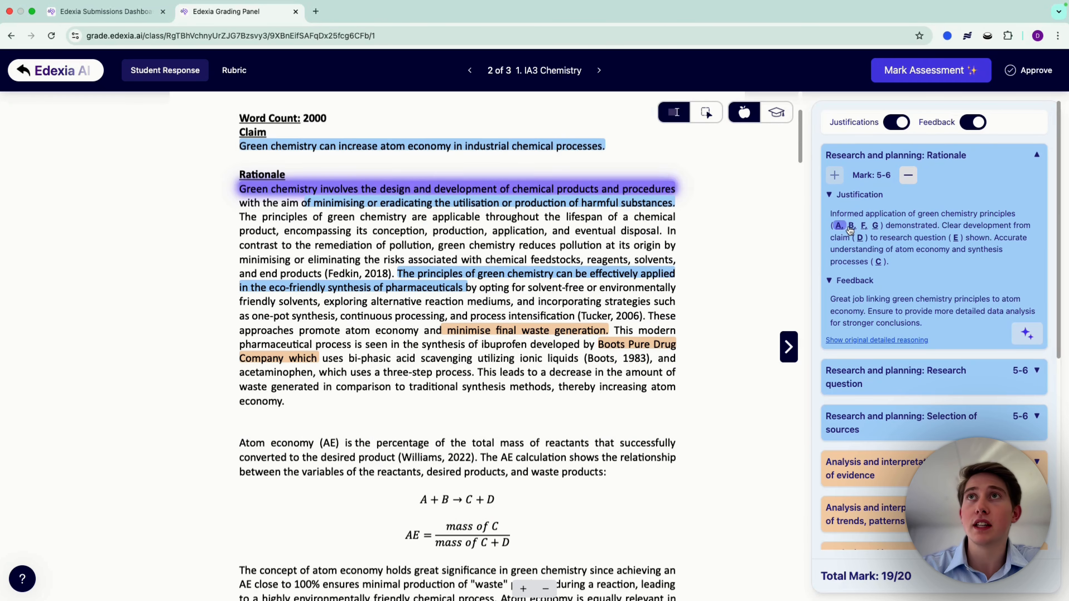
left_click(865, 227)
left_click(875, 226)
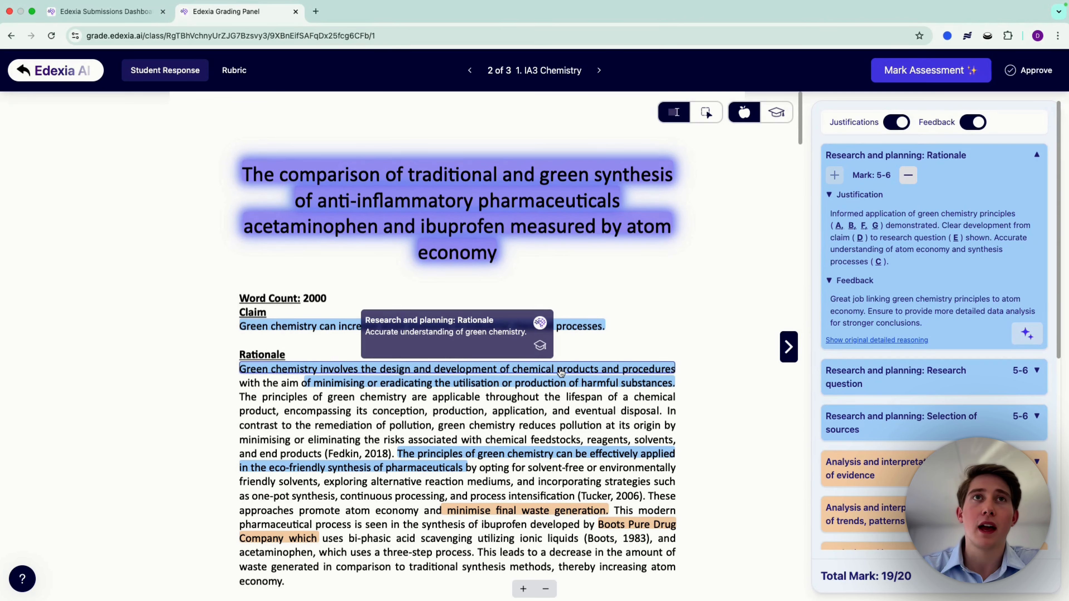
Step: Examine the highlighted passages, criterion notes and teacher comments from the Rationale through to the Limitations sections
scroll(468, 459, "down", 1)
scroll(468, 459, "down", 10)
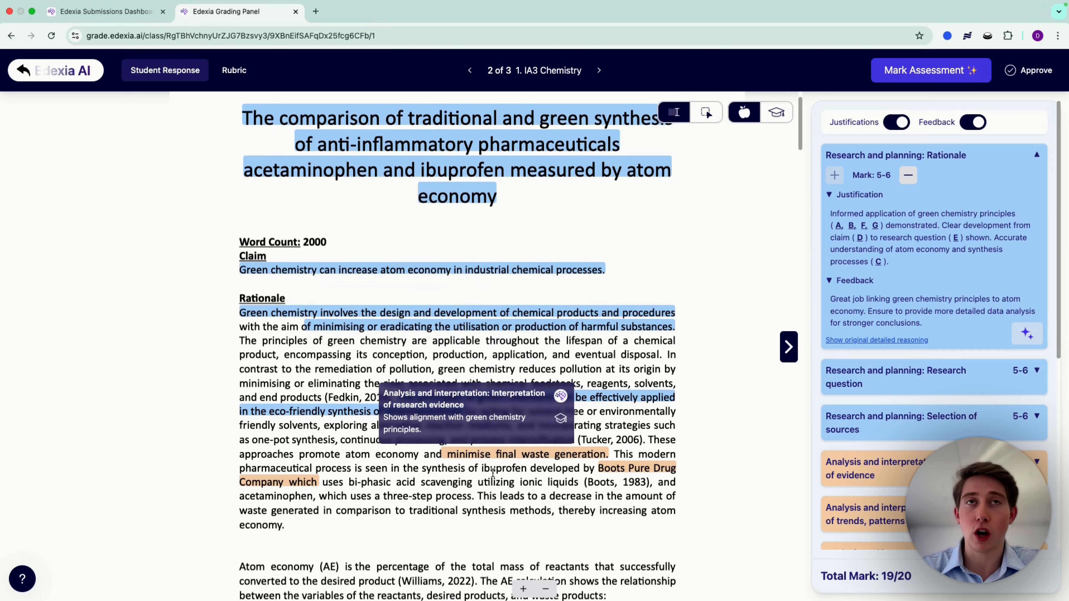
scroll(493, 473, "down", 13)
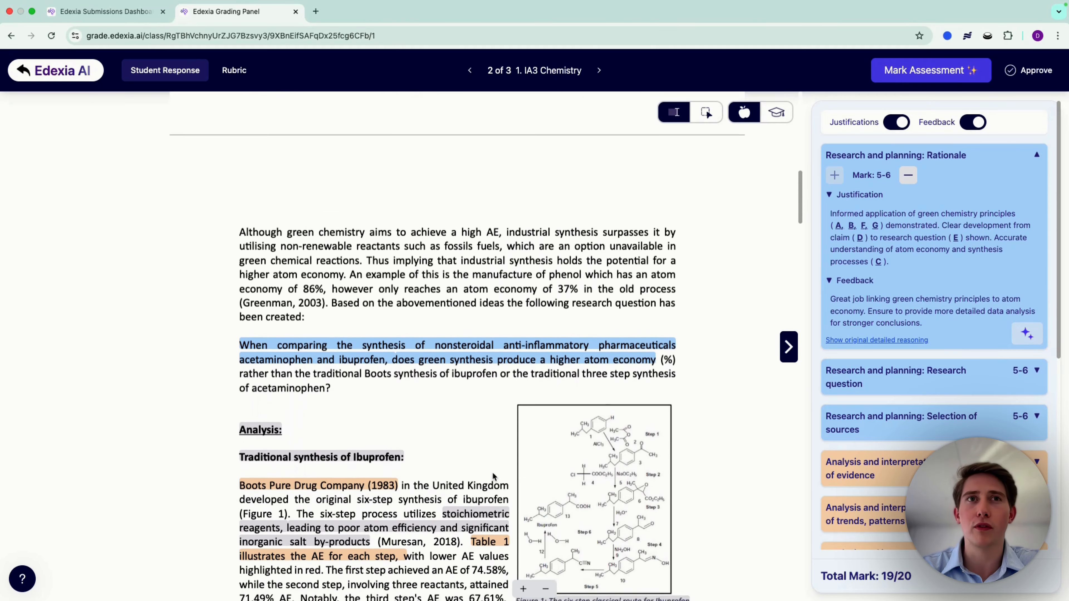
scroll(480, 526, "up", 20)
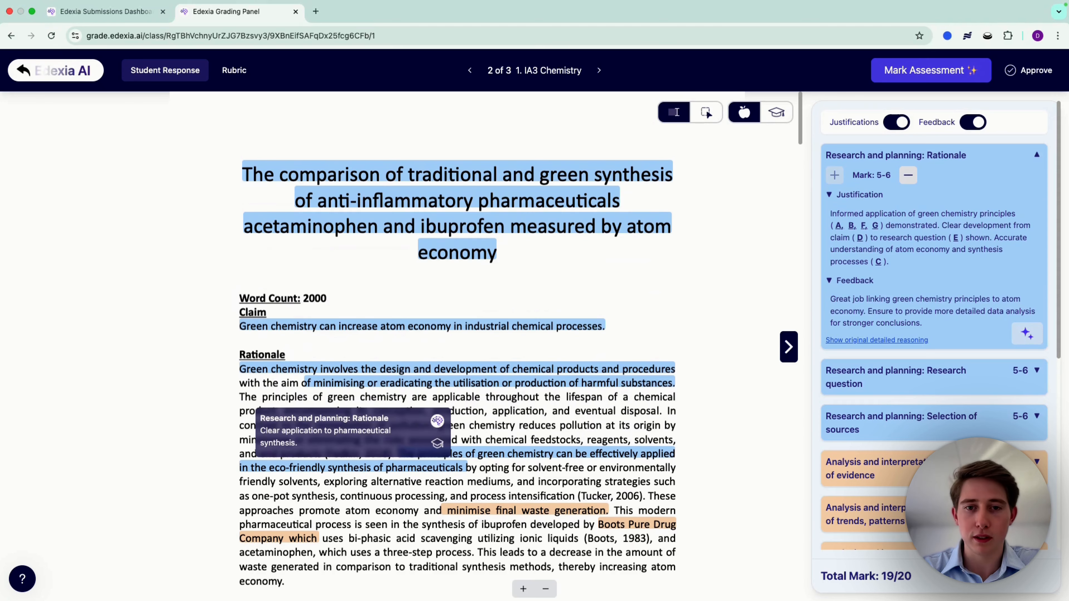
scroll(488, 337, "down", 20)
scroll(481, 249, "up", 1)
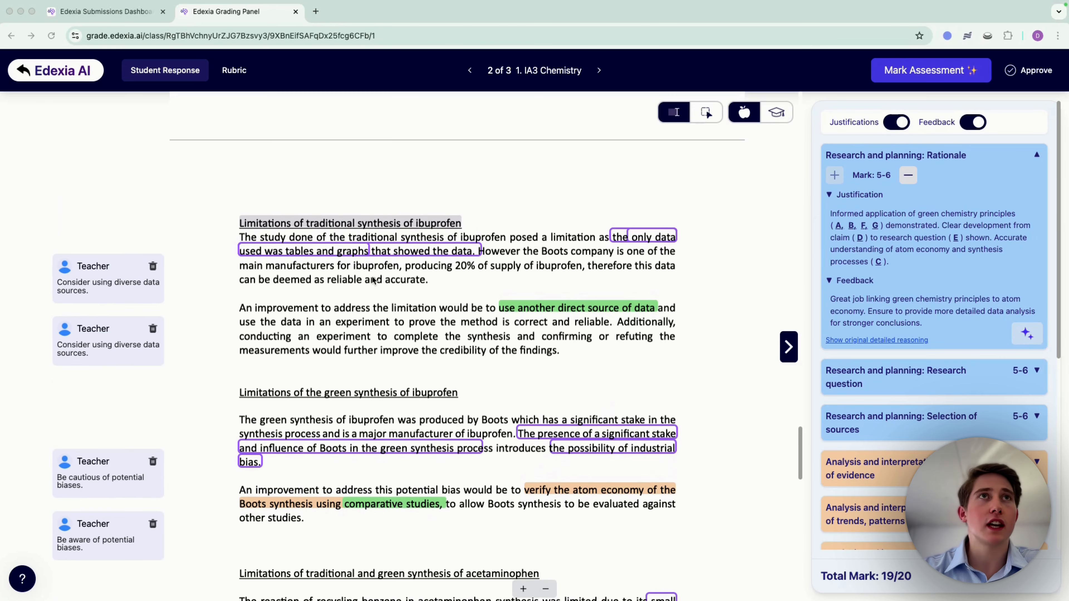
scroll(375, 277, "down", 2)
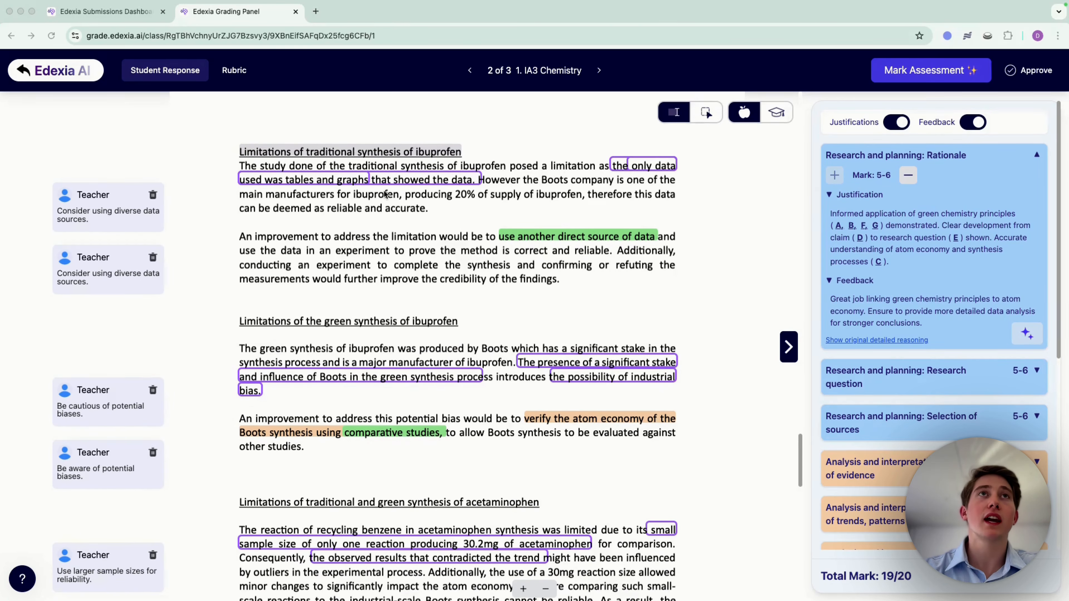
scroll(305, 259, "down", 1)
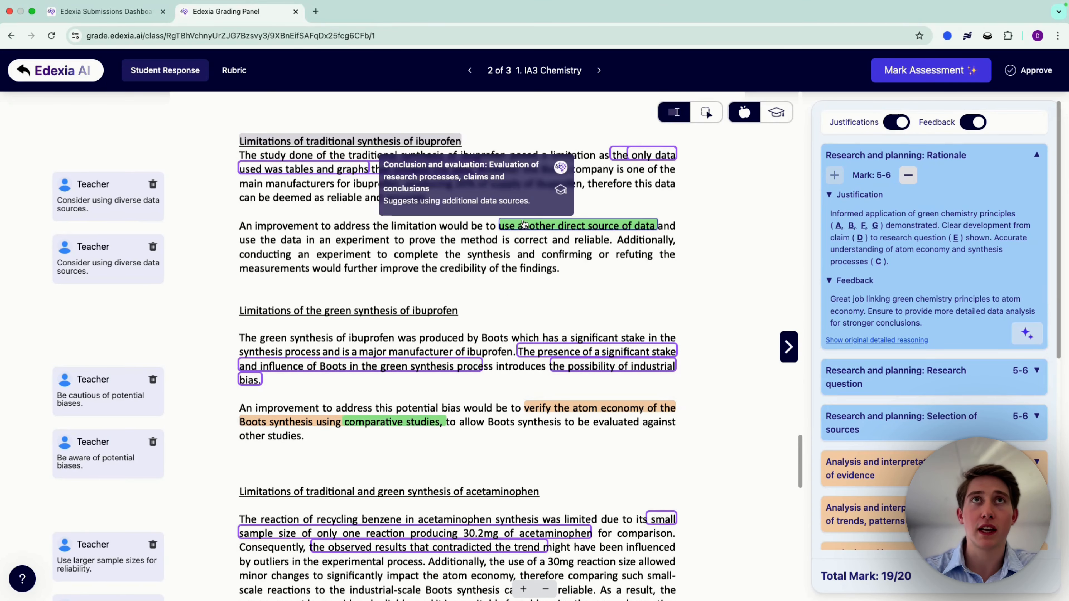
scroll(90, 434, "down", 5)
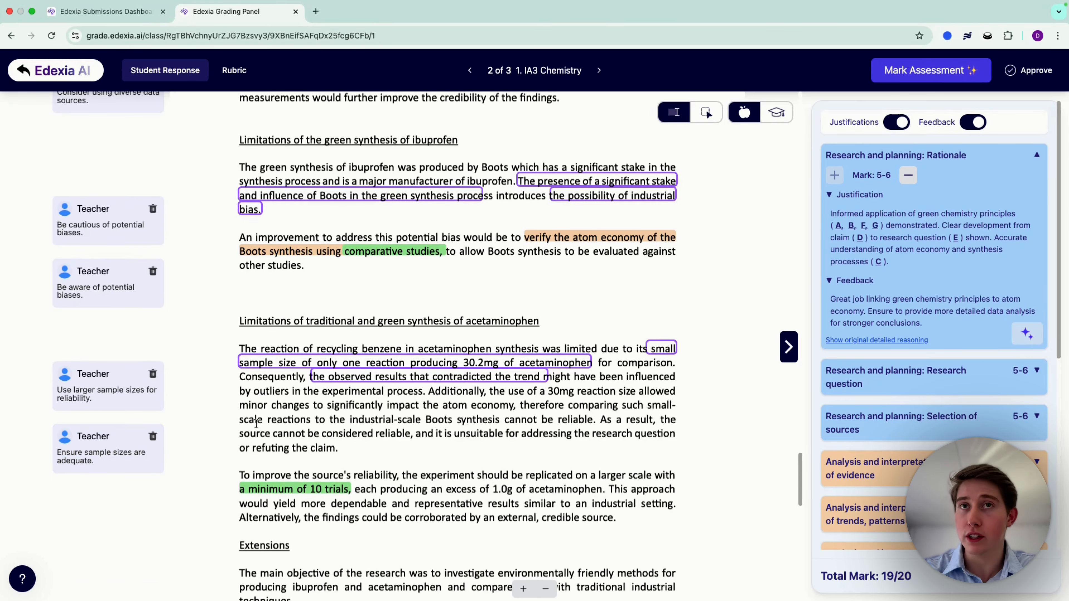
Step: Add the "comparative studies" annotation to the student view and delete the teacher comment "Be cautious of potential biases."
scroll(482, 311, "up", 1)
mouse_move(426, 287)
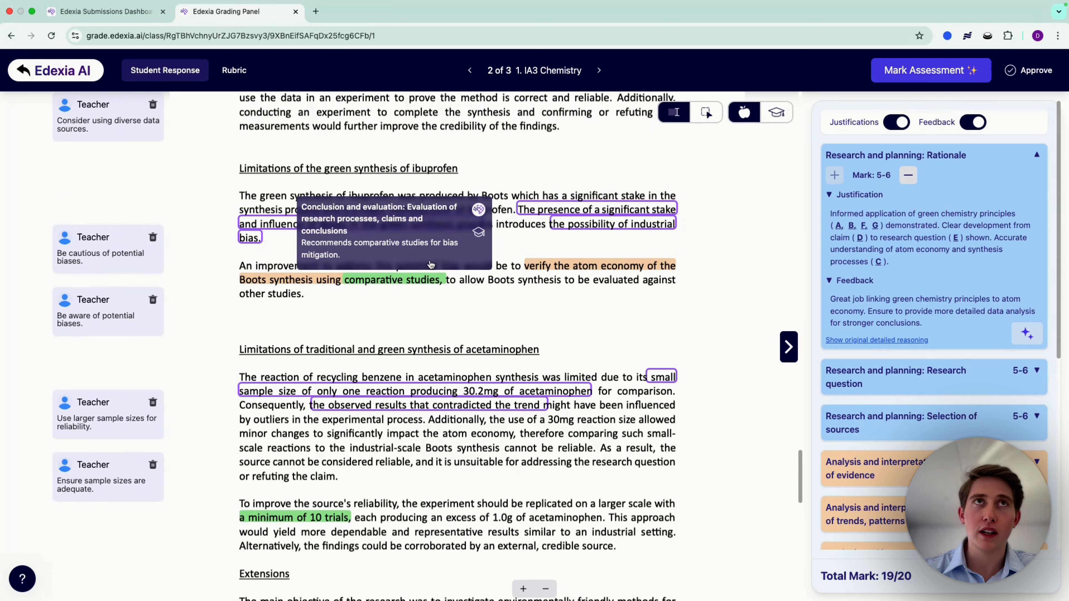
left_click(479, 234)
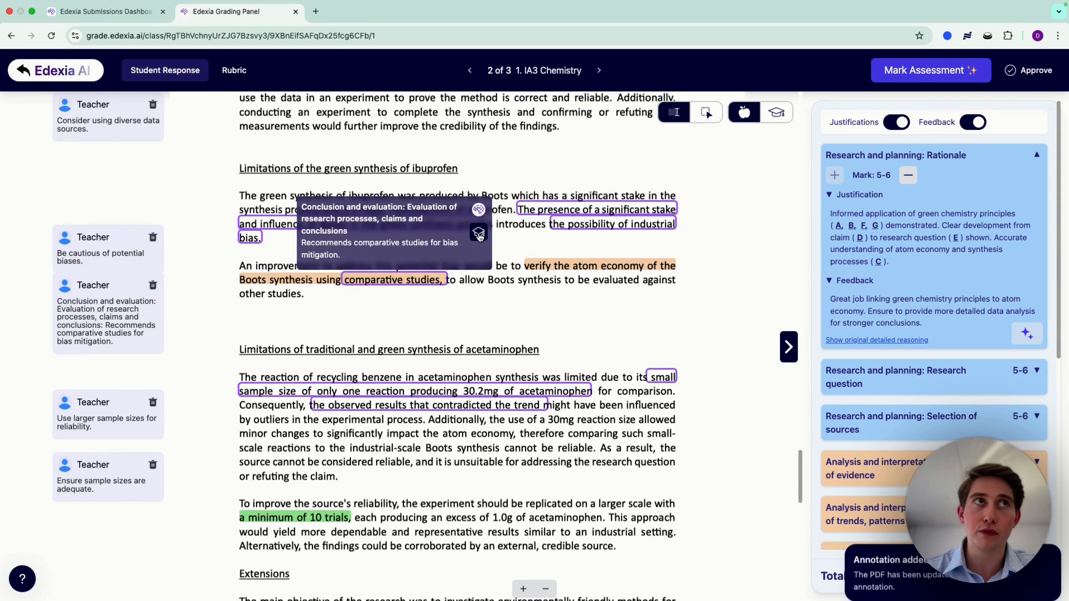
left_click(153, 290)
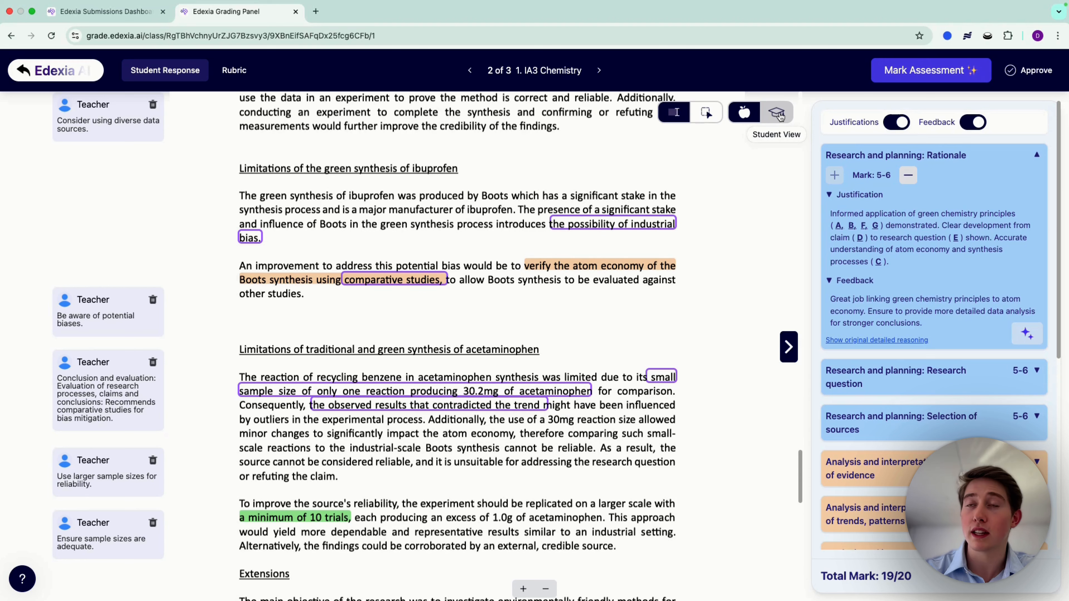
Step: Compare the student view with the teacher view of the Limitations sections, including their comments and feedback, and return to the teacher view
left_click(780, 116)
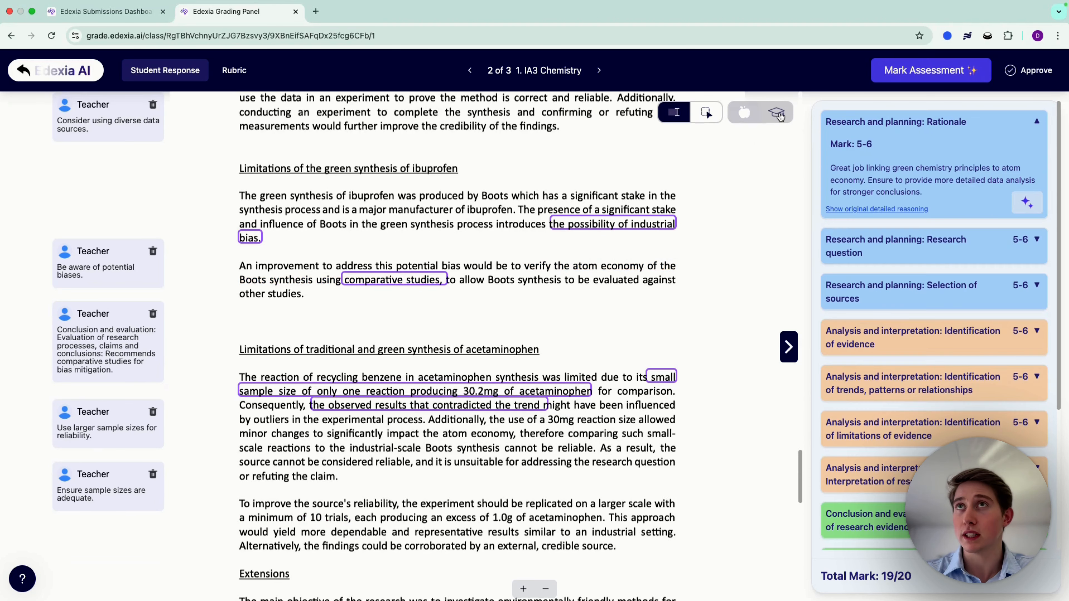
left_click(744, 112)
left_click(778, 115)
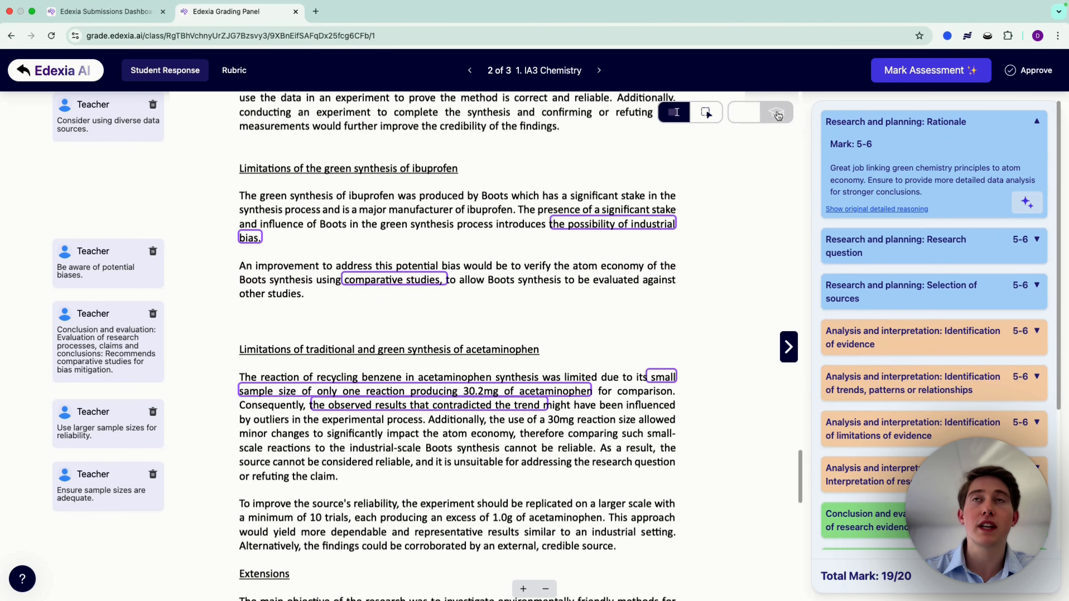
left_click(744, 113)
scroll(526, 295, "up", 10)
scroll(529, 306, "down", 6)
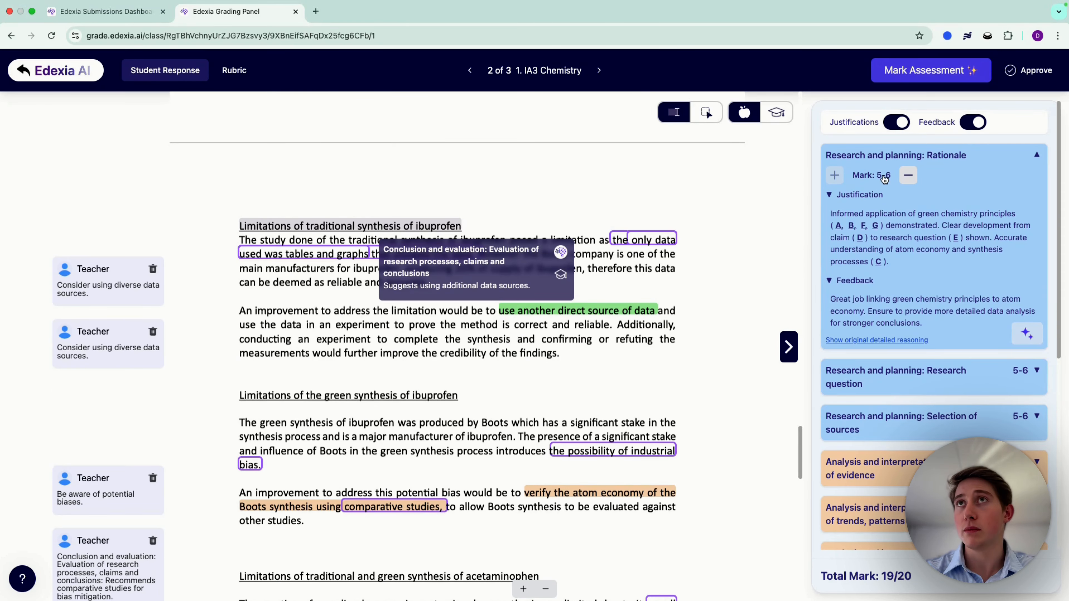
left_click(777, 115)
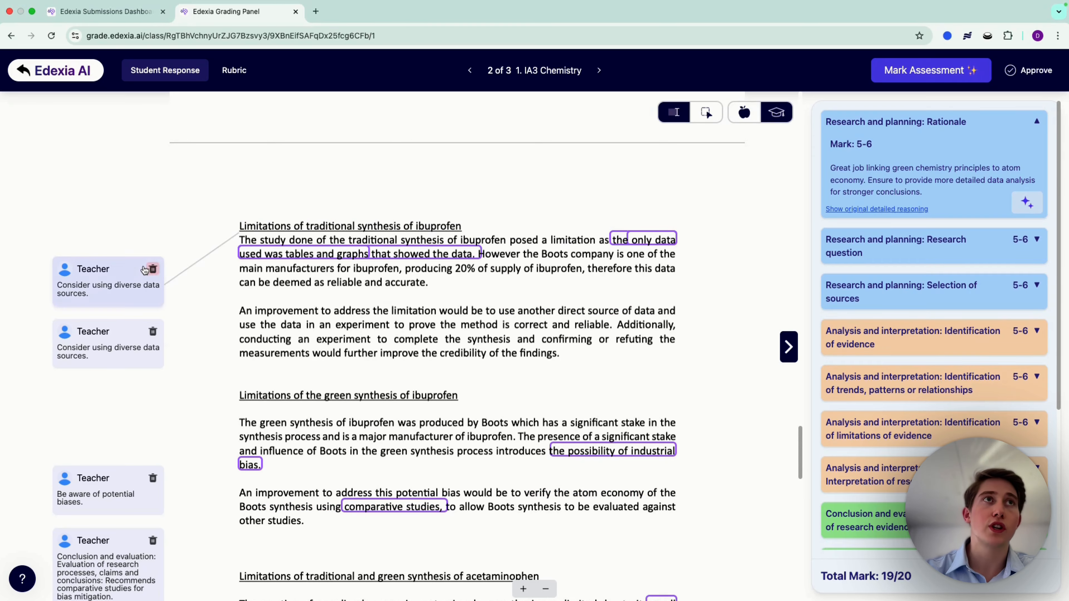
scroll(292, 451, "up", 10)
scroll(293, 452, "down", 15)
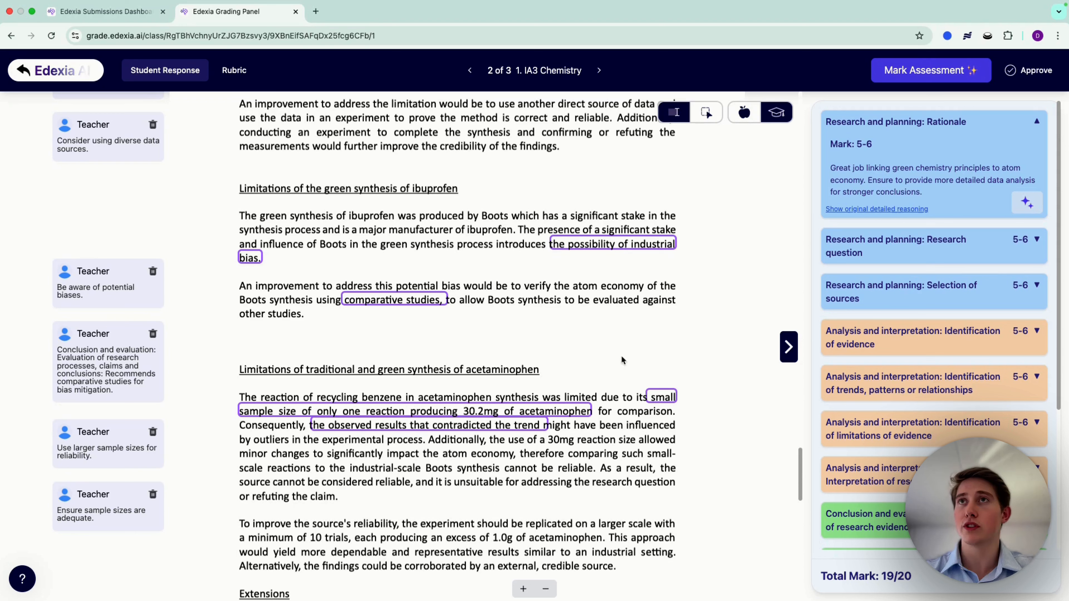
left_click(748, 120)
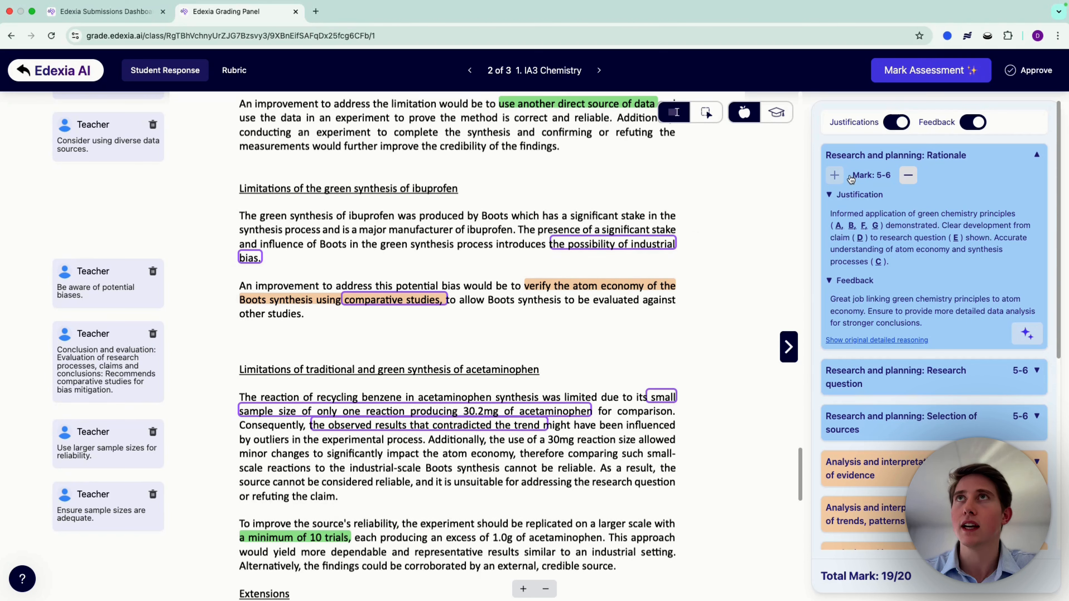
Step: Hide and show the justifications and feedback, and expand the Research question and Selection of sources criteria for review
left_click(896, 122)
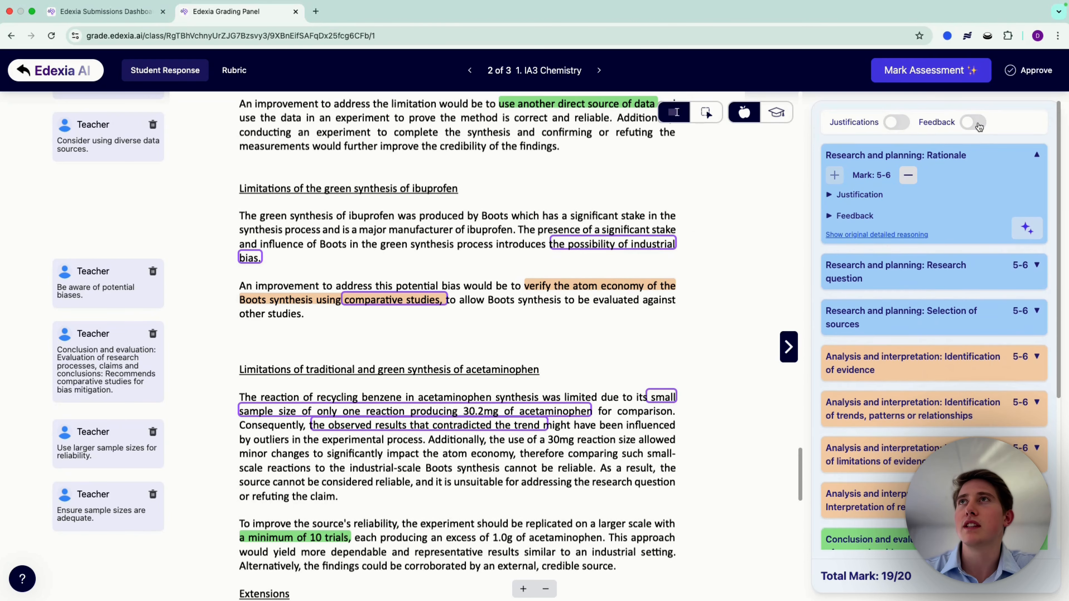
left_click(892, 125)
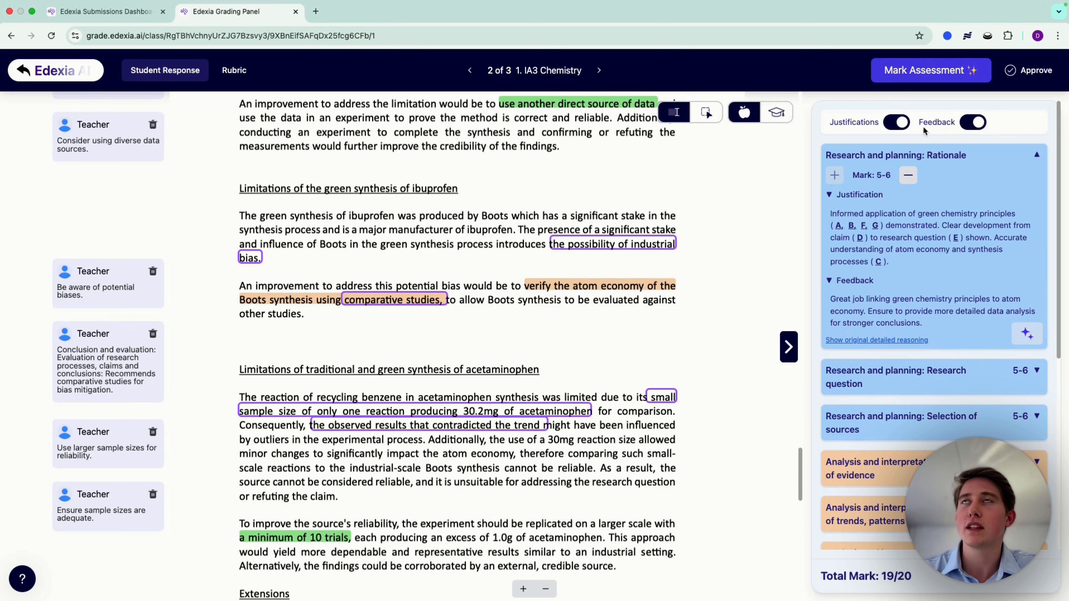
left_click(993, 379)
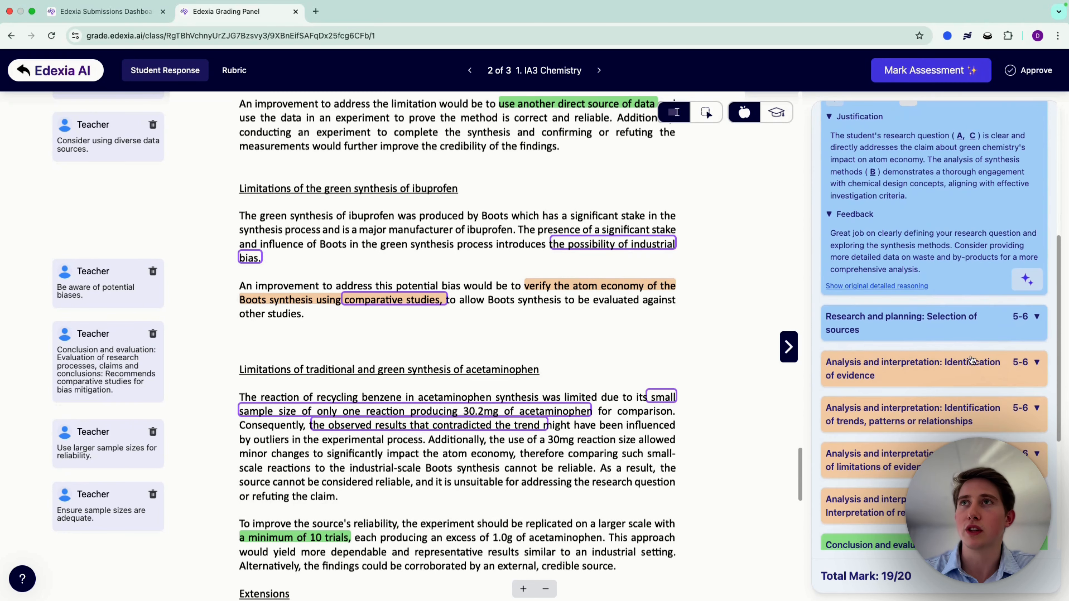
left_click(952, 318)
scroll(957, 261, "down", 5)
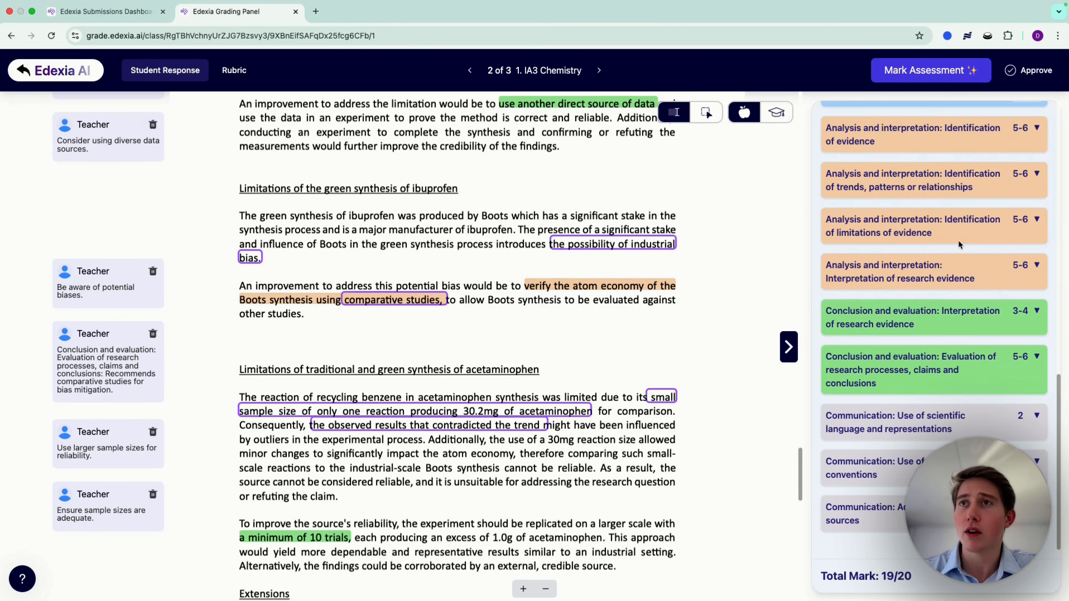
scroll(936, 400, "up", 10)
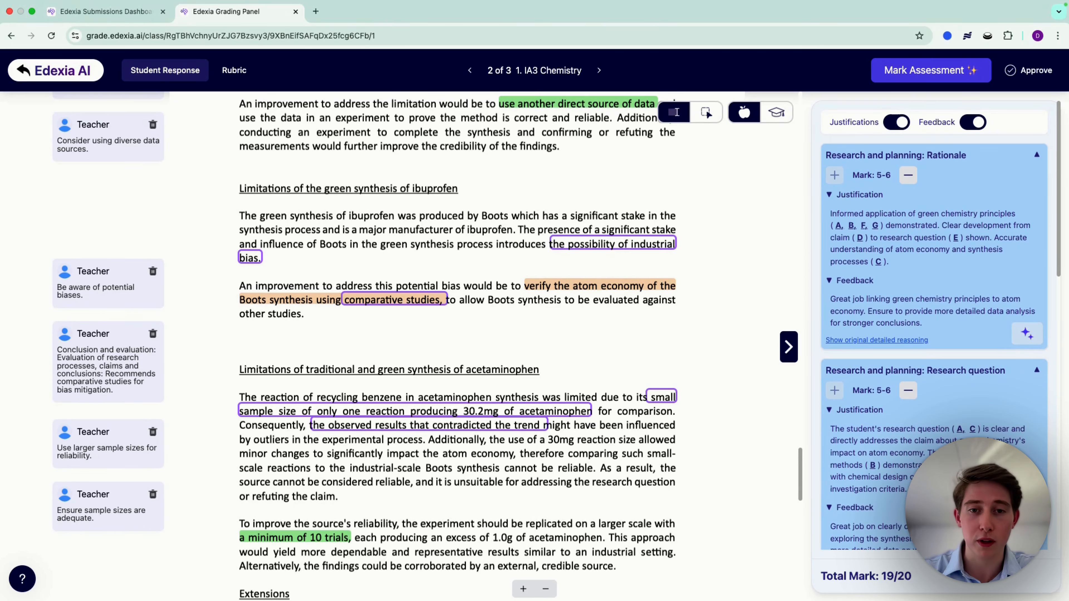
Step: Examine the highlighted evidence from the Limitations sections back to the Rationale and research question
scroll(403, 274, "up", 5)
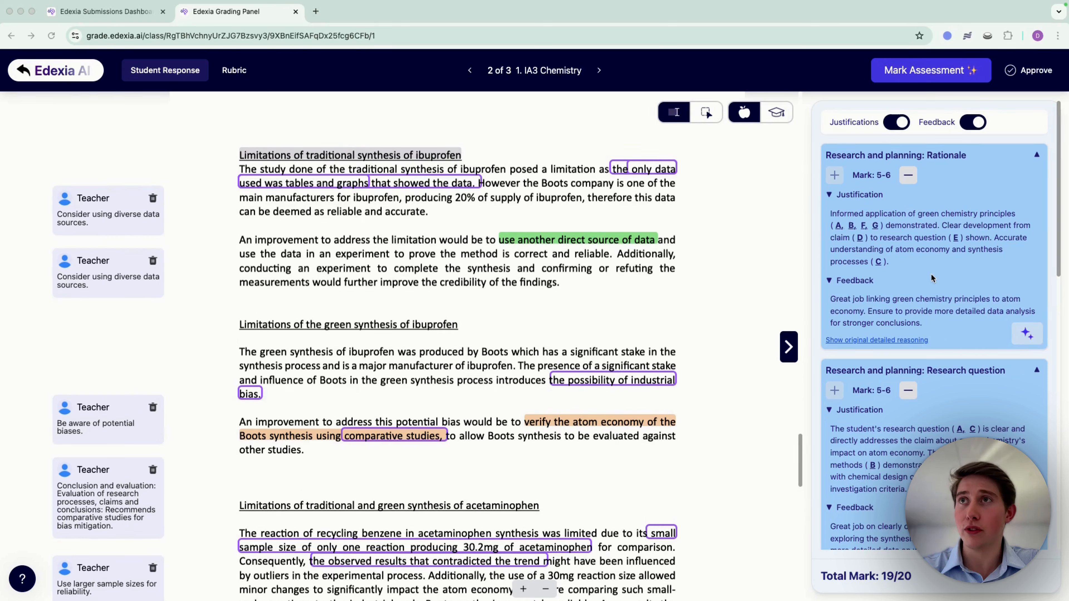
scroll(964, 281, "down", 1)
scroll(741, 335, "up", 15)
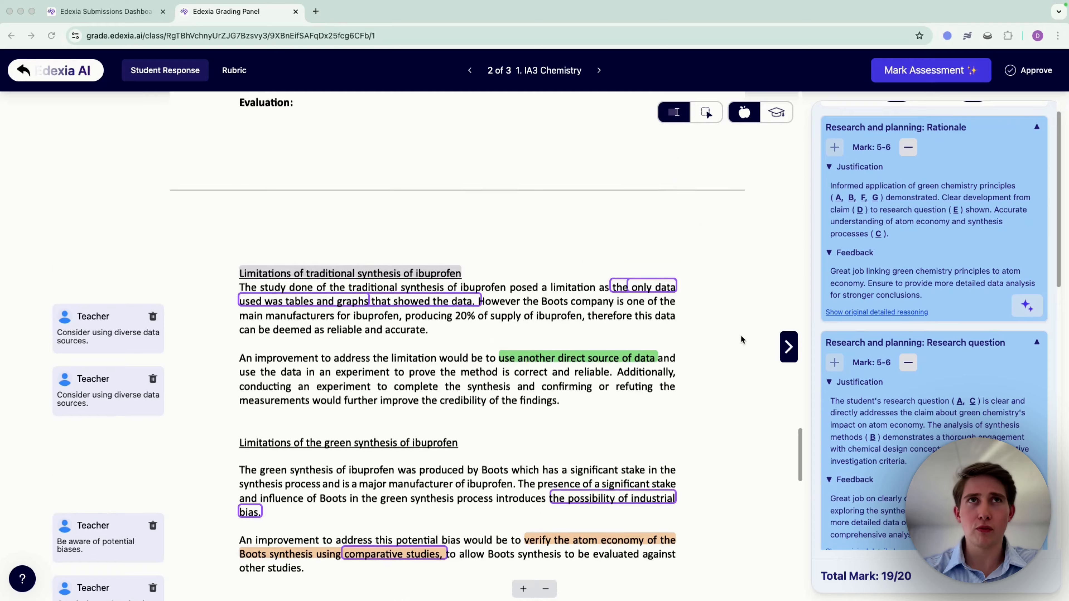
scroll(741, 339, "up", 10)
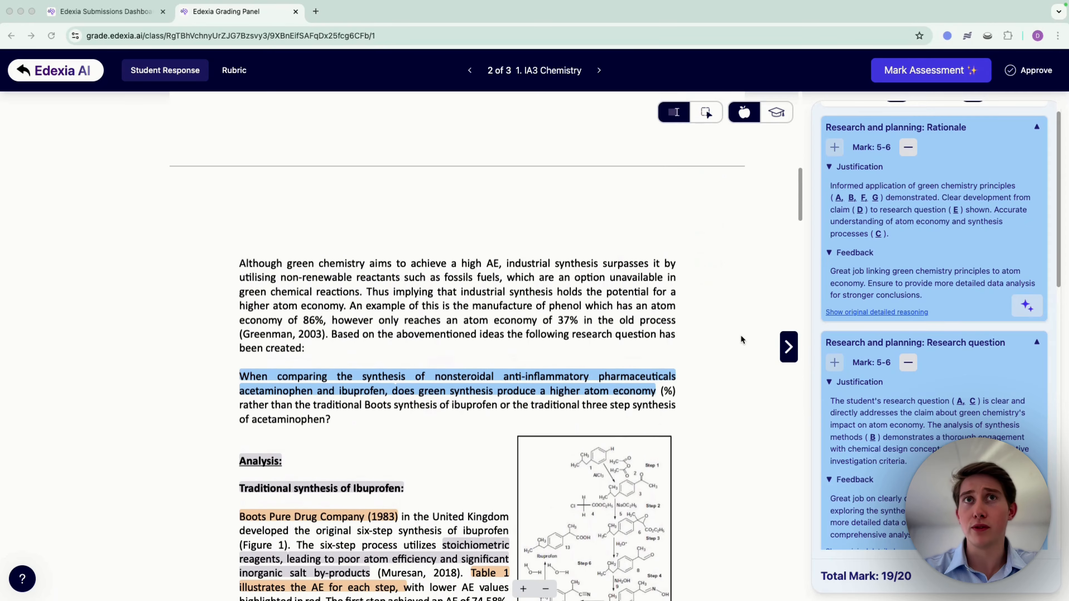
scroll(741, 335, "up", 8)
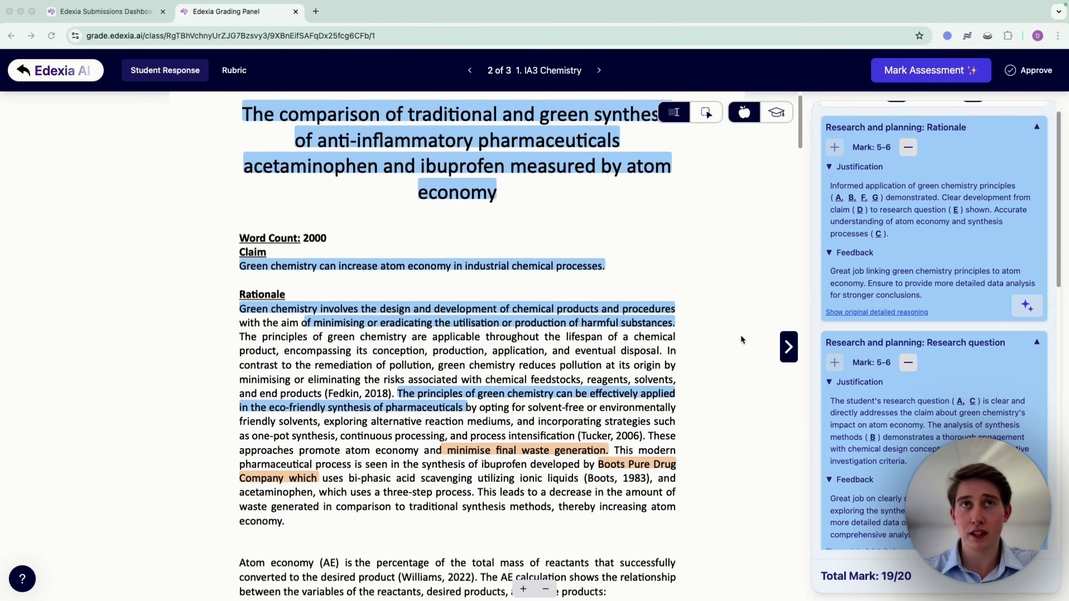
scroll(740, 336, "down", 13)
scroll(740, 335, "up", 1)
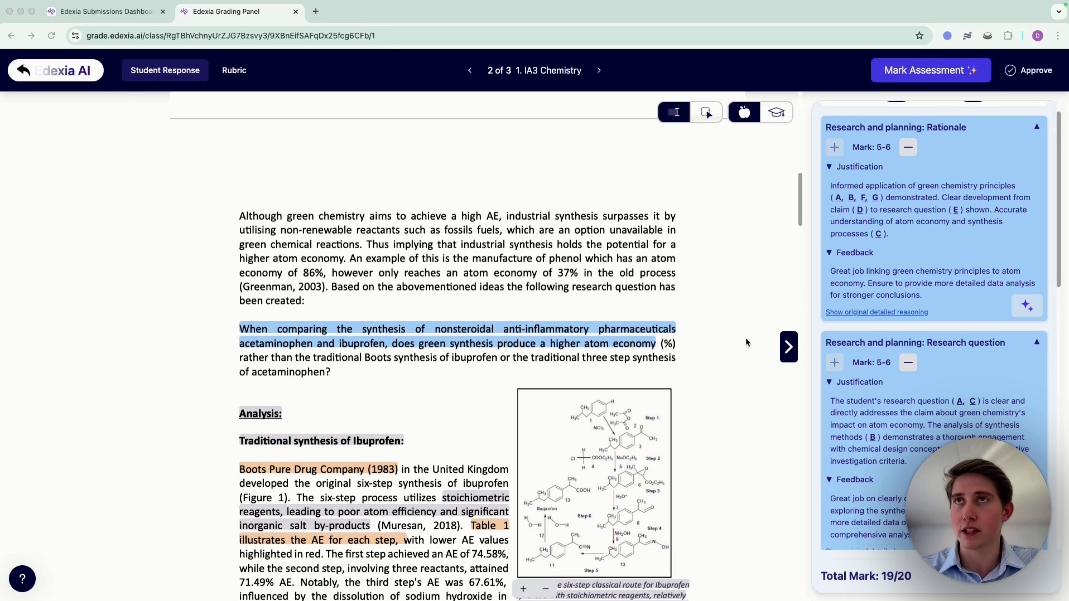
Step: Lower the Research question mark to 3-4 and submit a dictated justification that the term "green synthesis" is too vague for full marks
scroll(869, 389, "down", 3)
scroll(706, 442, "down", 1)
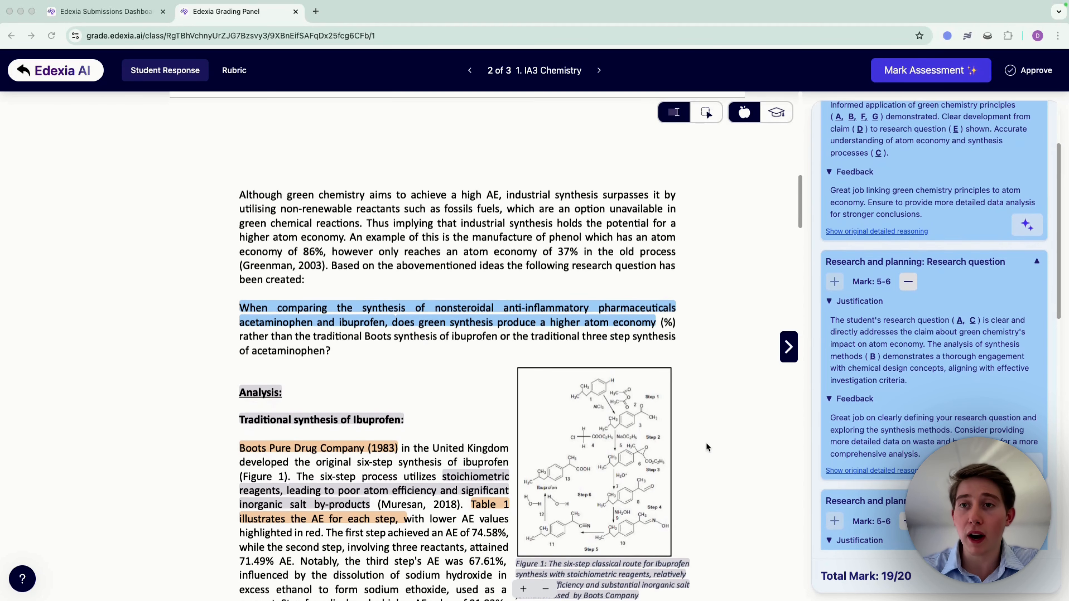
left_click(908, 281)
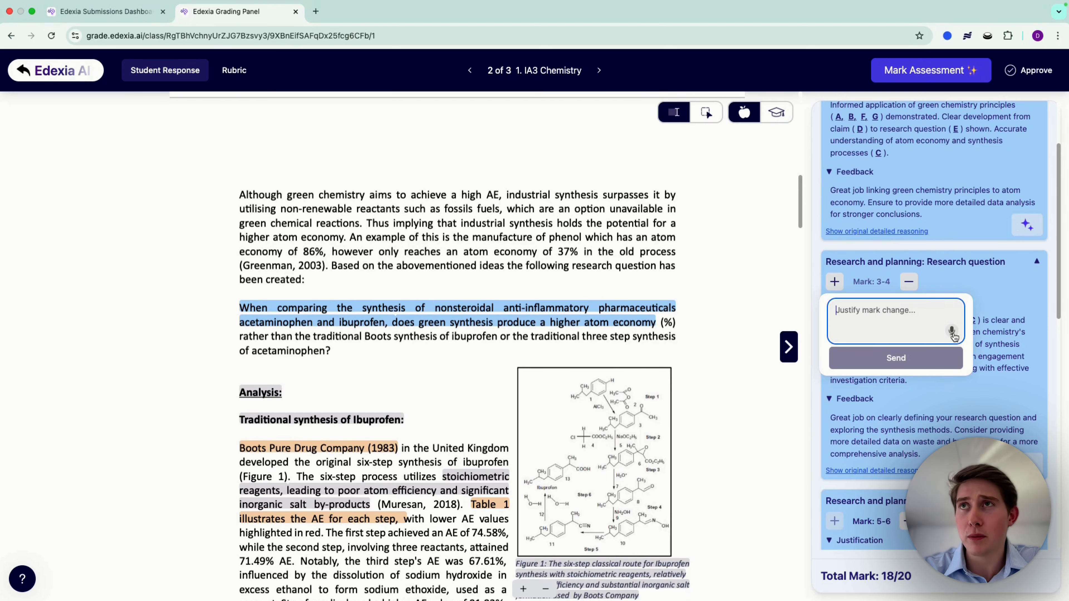
left_click(951, 332)
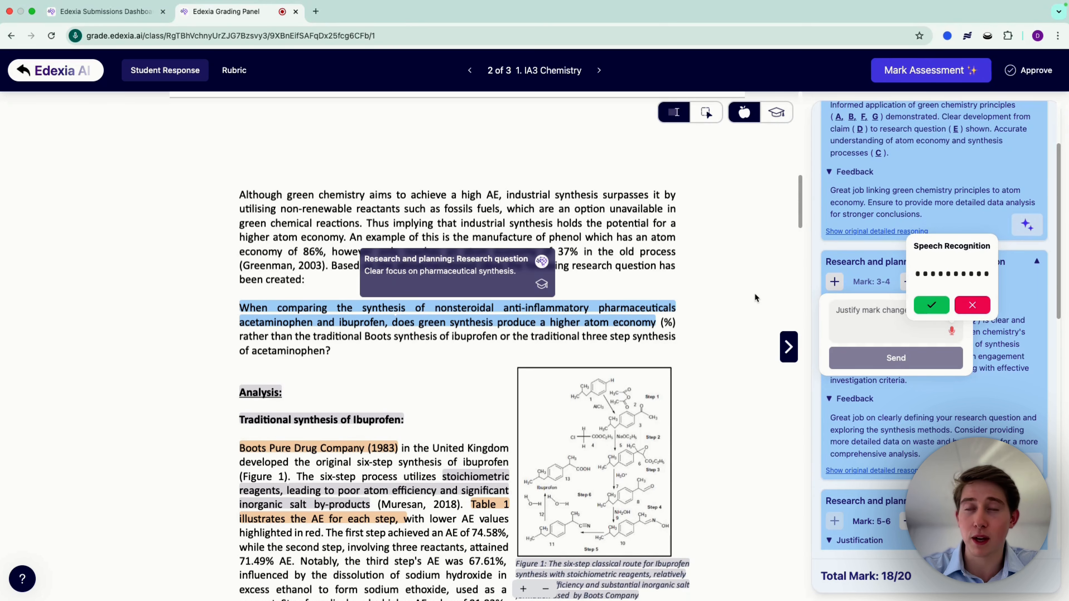
left_click(928, 312)
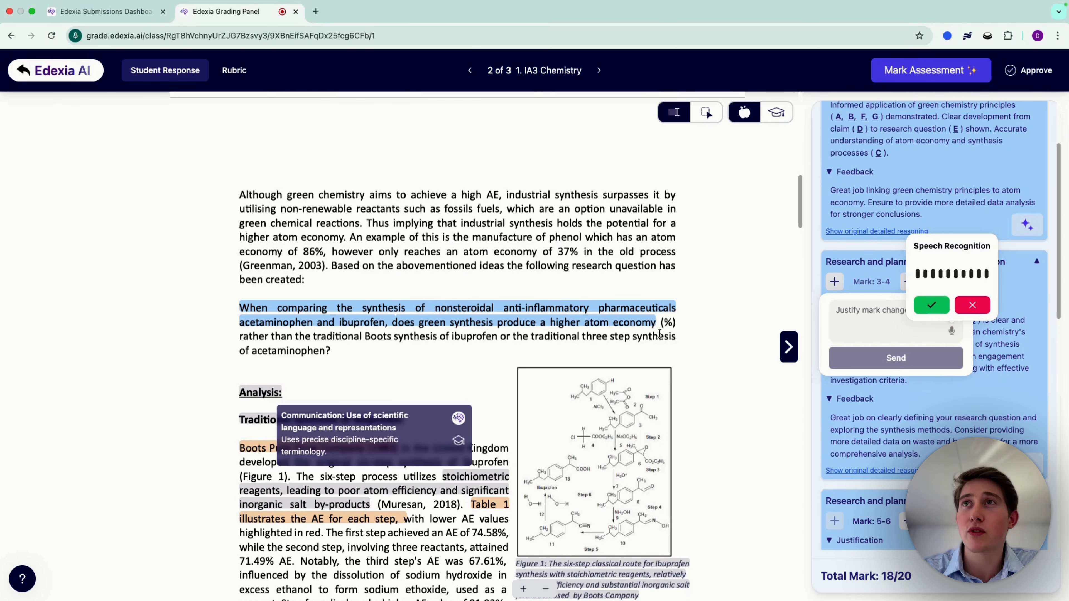
left_click(930, 305)
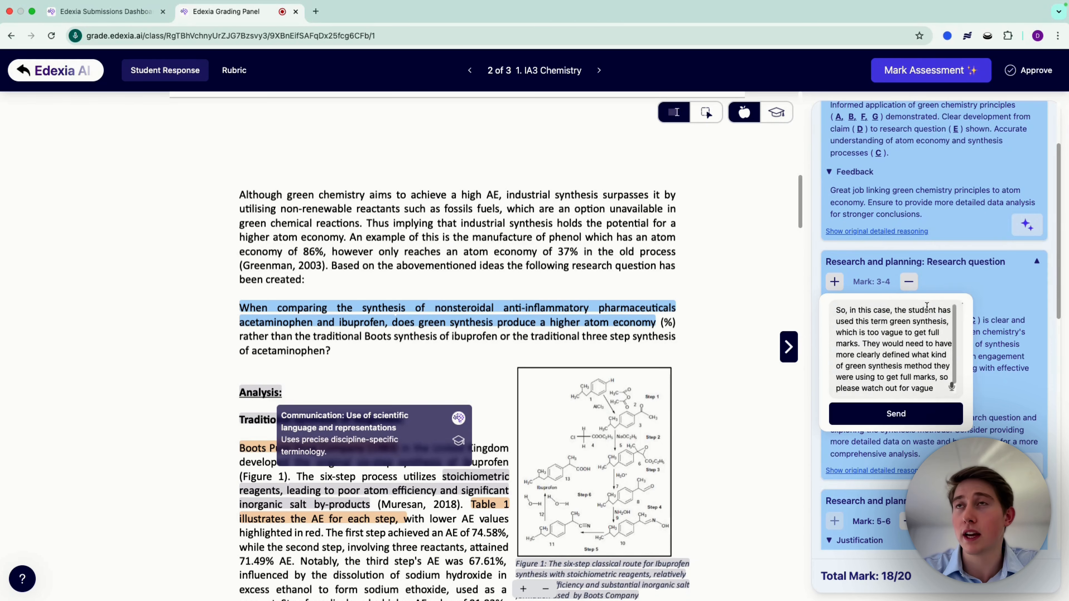
left_click(887, 414)
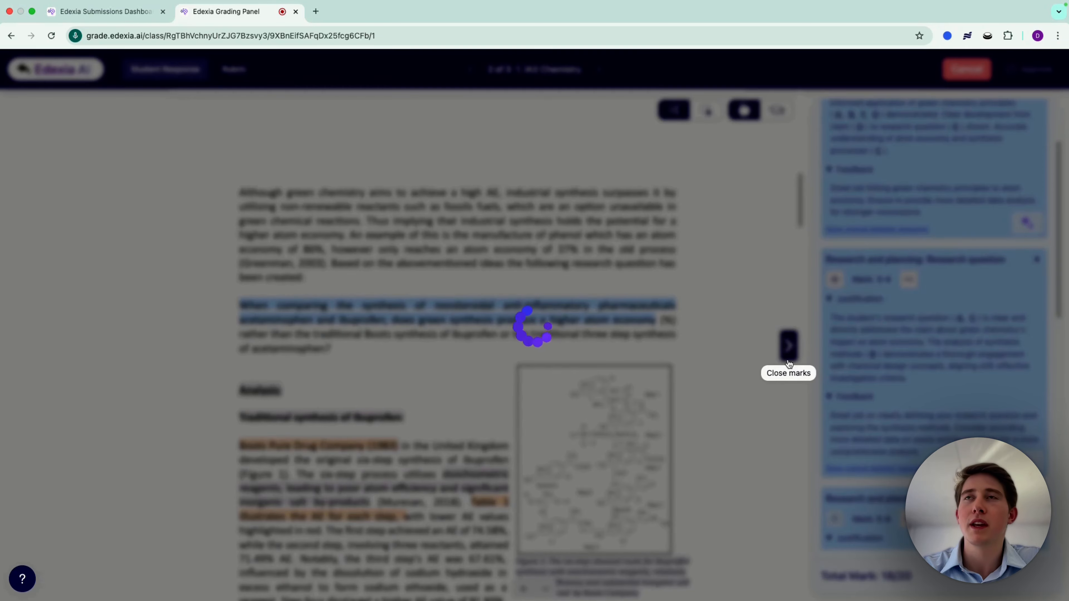
scroll(898, 370, "down", 2)
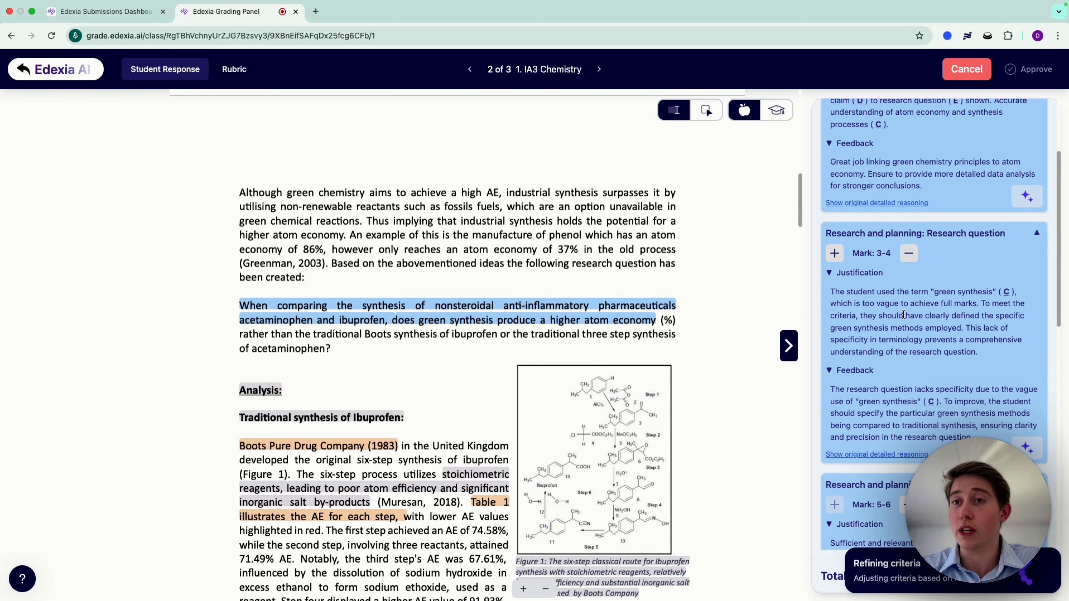
mouse_move(654, 323)
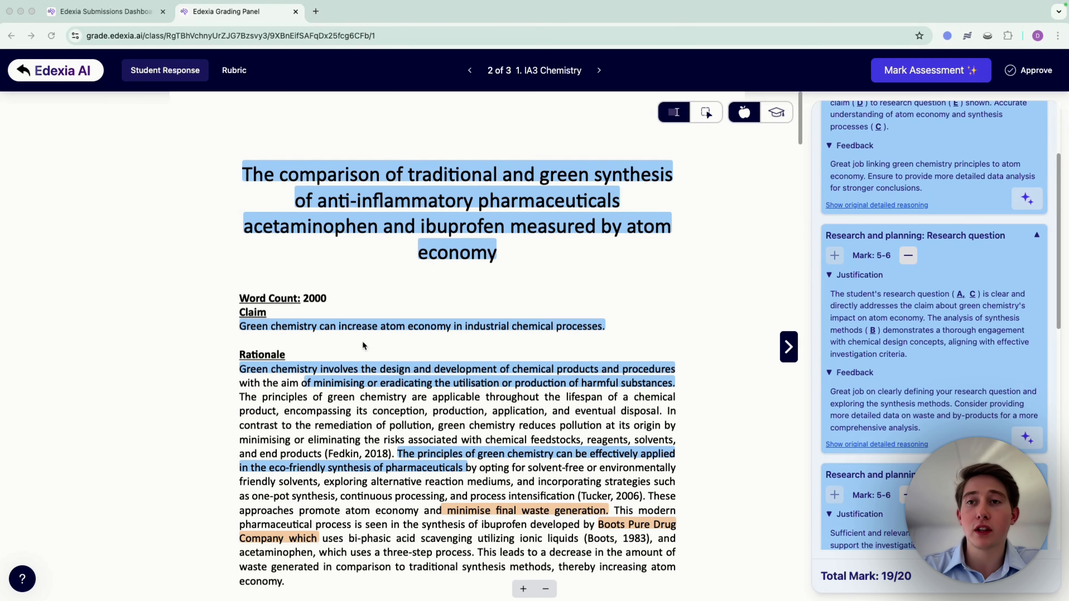
Step: Review the proposed rubric changes to the 5-6 and 3-4 descriptors of Research question, including the wording on vague or undefined specialized terms
left_click(237, 73)
scroll(227, 316, "down", 2)
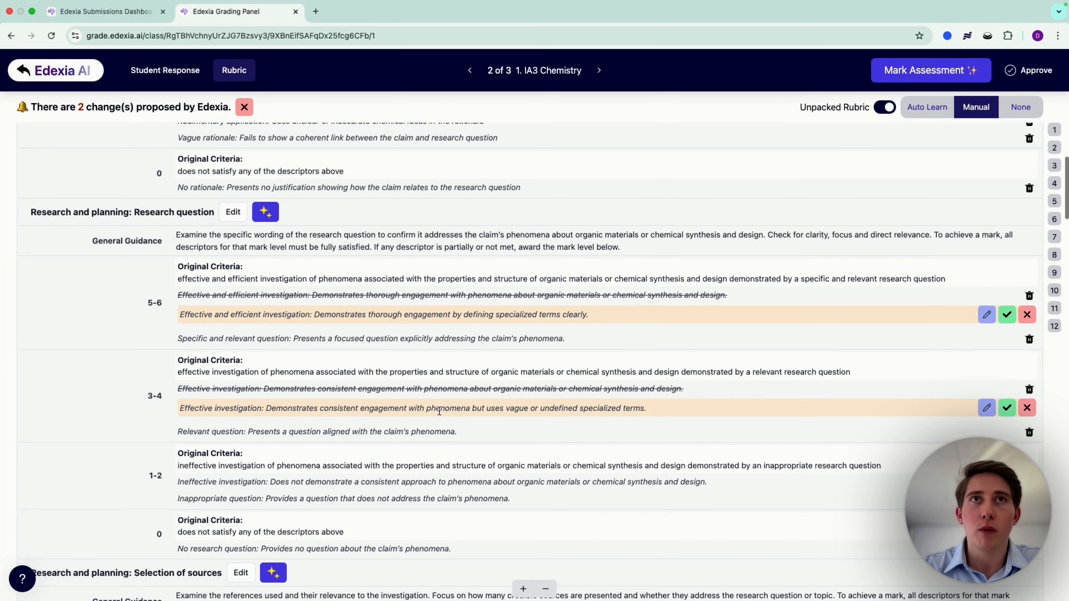
left_click_drag(477, 408, 627, 411)
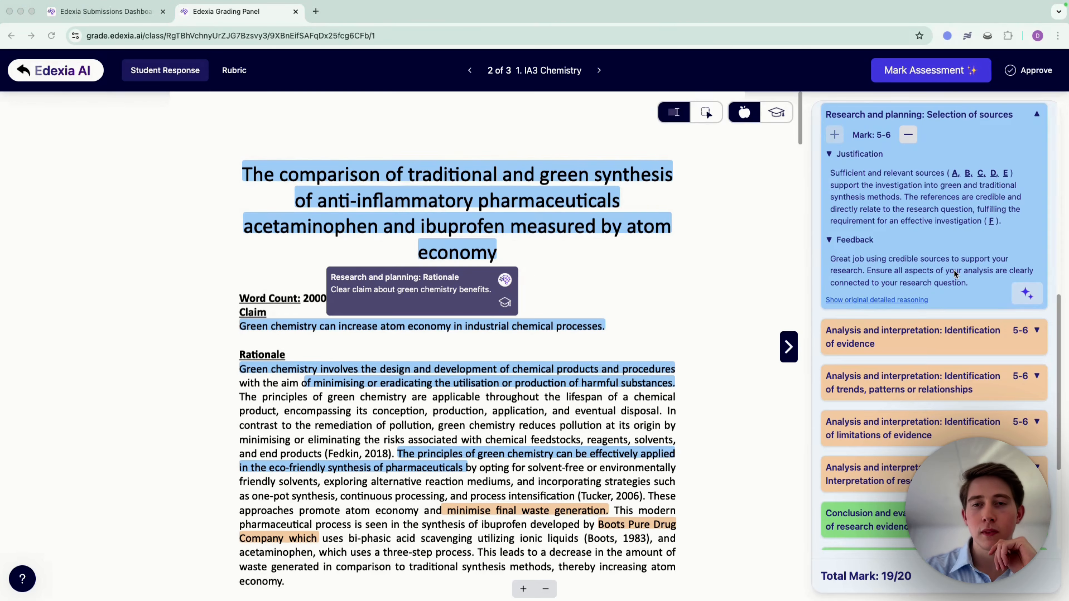
Step: Expand the Identification of evidence criterion to review its justification and feedback, and approve the 1. IA3 Chemistry submission
scroll(952, 286, "down", 1)
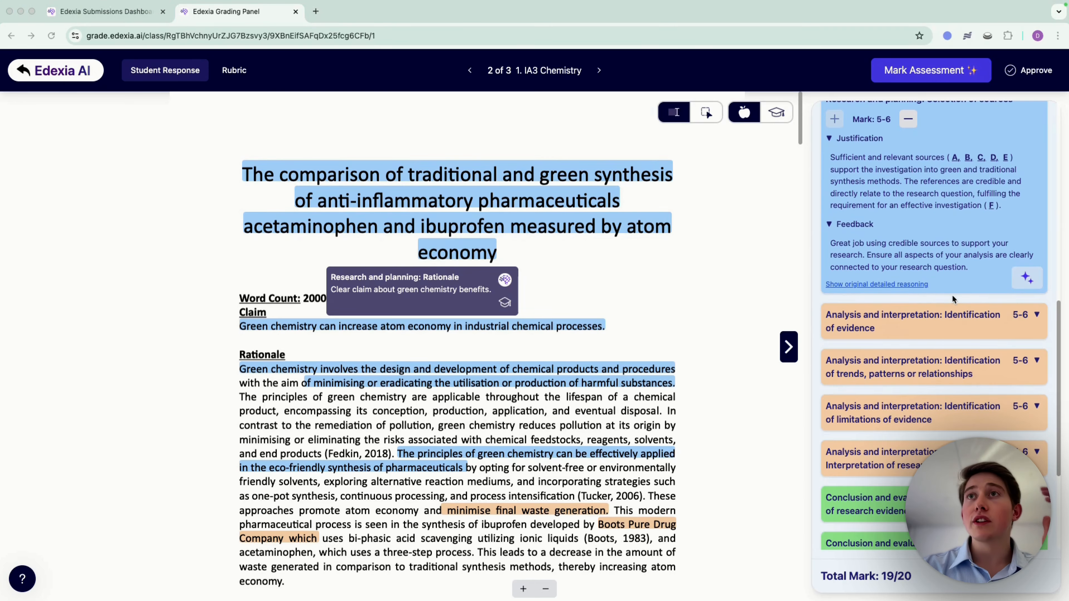
double_click(954, 319)
left_click(954, 319)
left_click(955, 315)
scroll(955, 317, "down", 3)
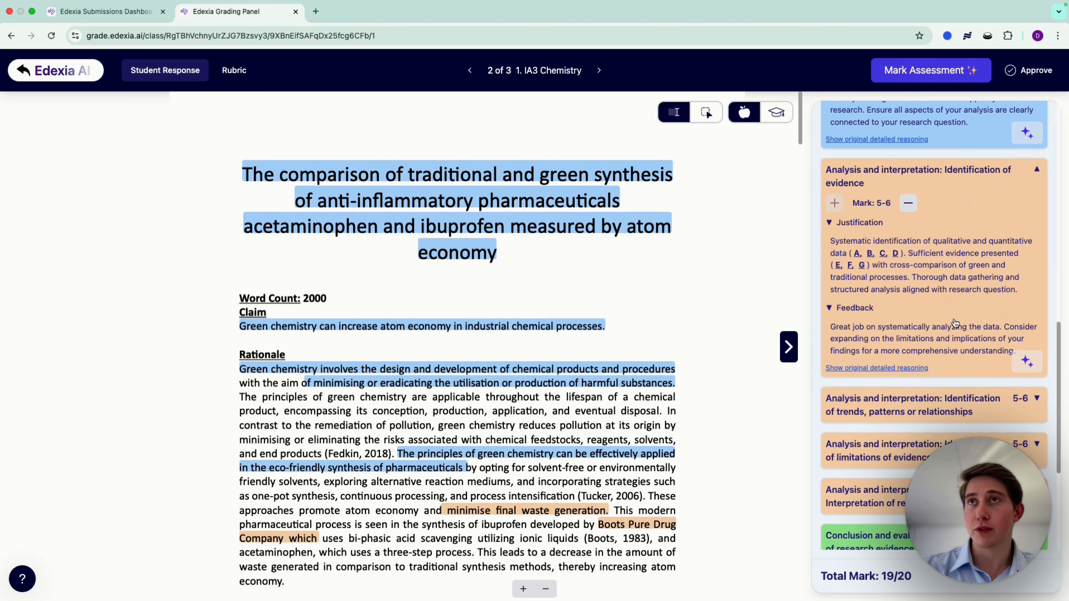
scroll(933, 404, "down", 3)
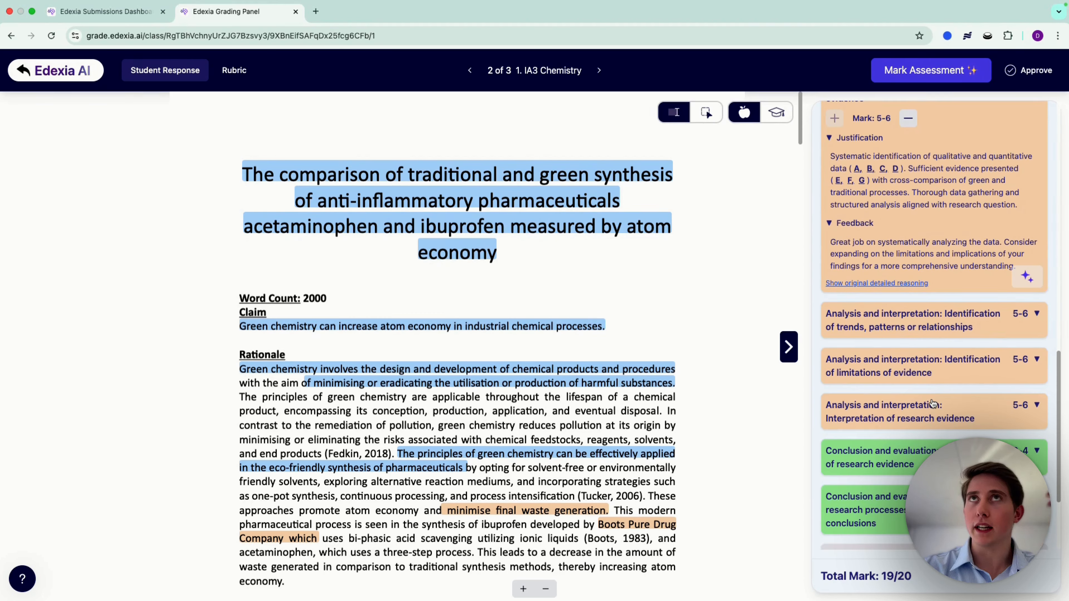
scroll(931, 404, "down", 2)
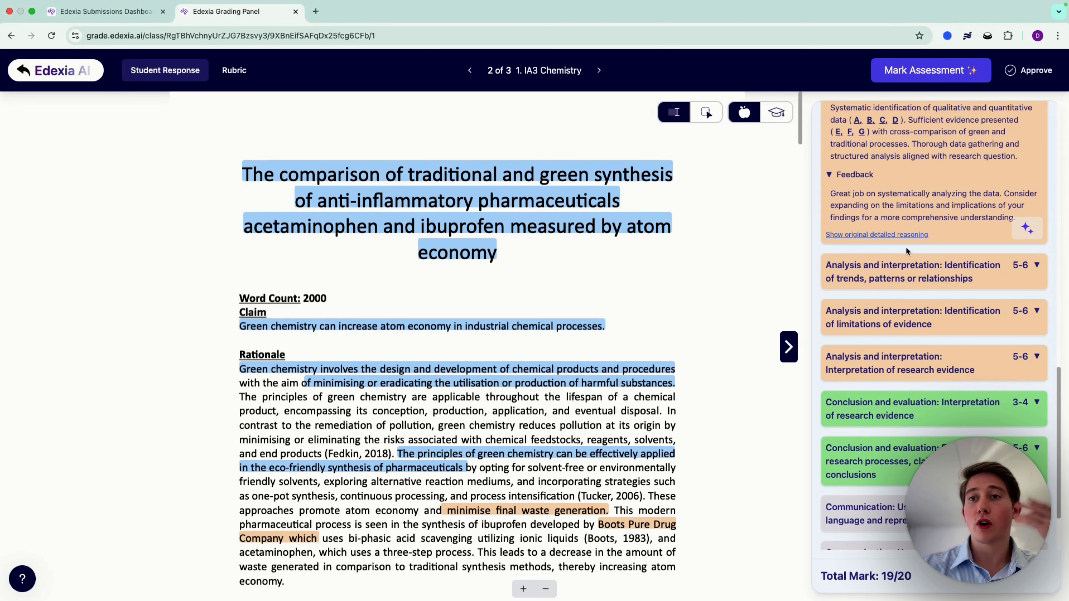
left_click(1028, 72)
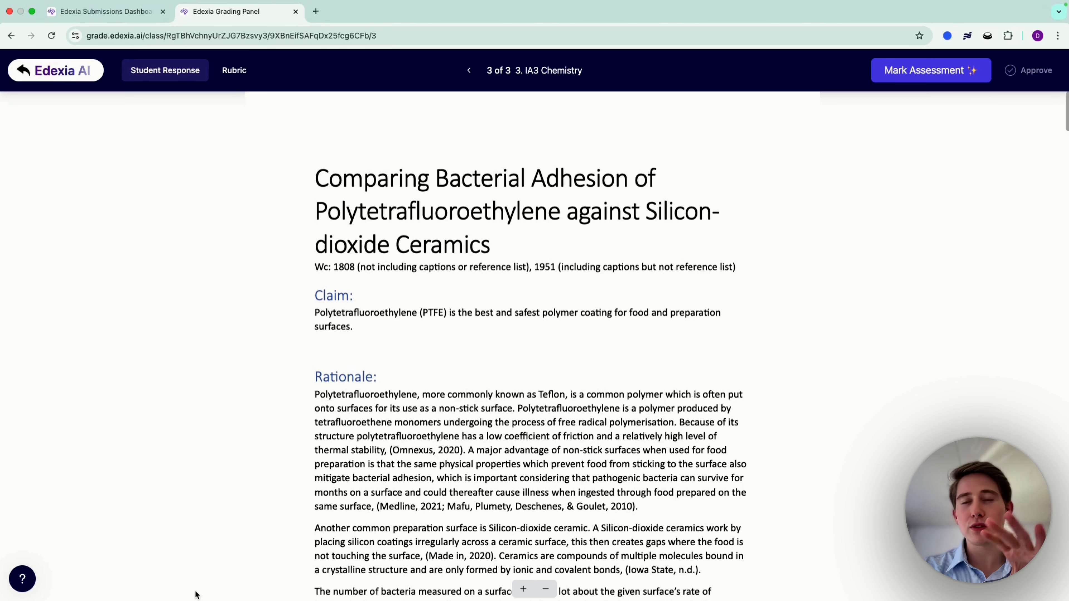
Step: Check the help option and look over the rubric and student response for the 3. IA3 Chemistry submission
left_click(23, 579)
left_click(26, 573)
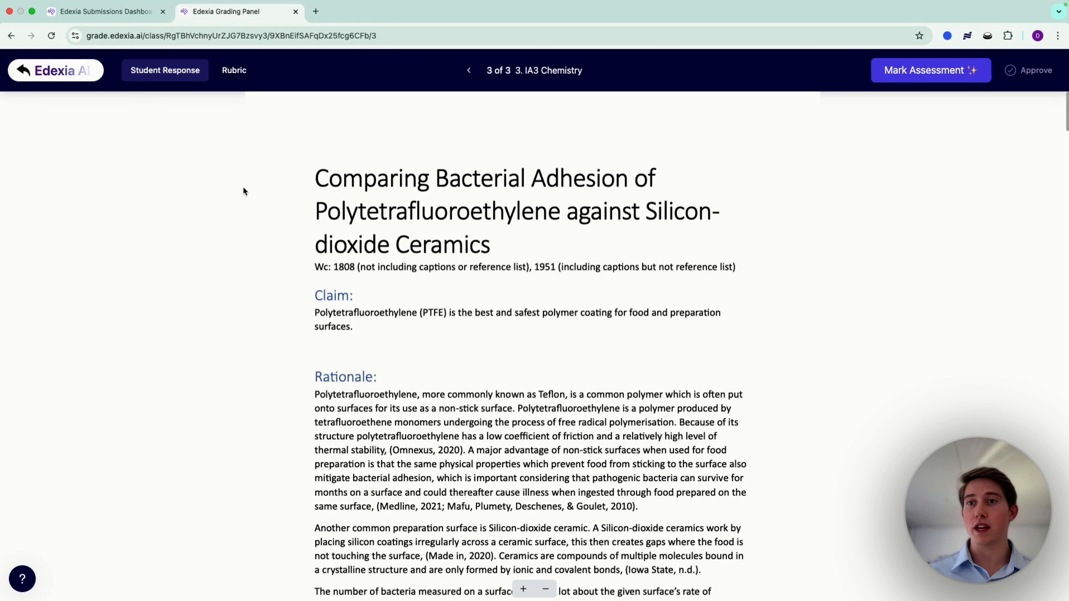
left_click(236, 71)
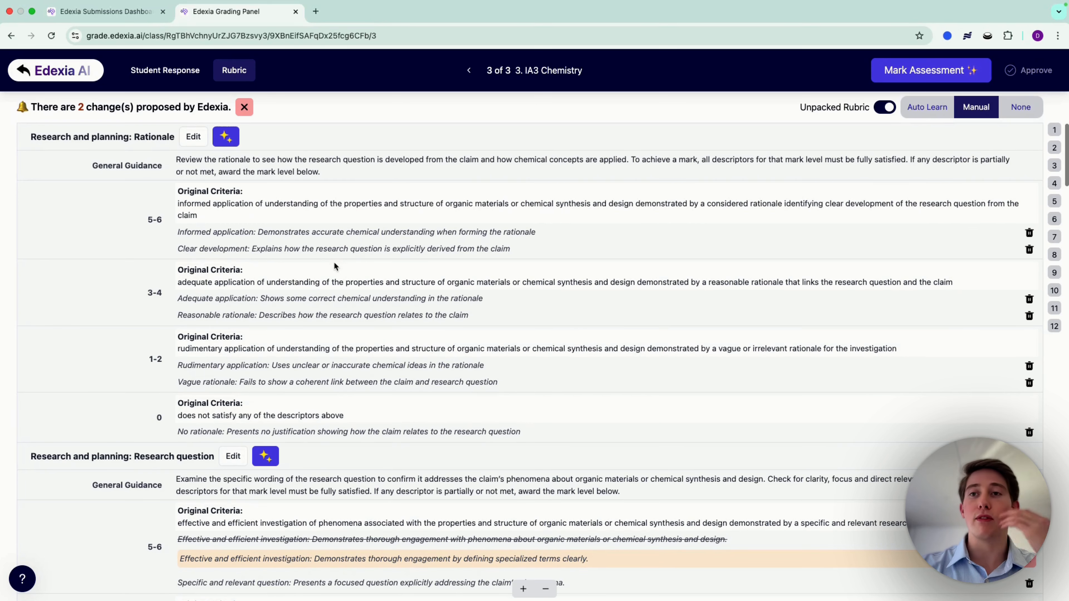
left_click(181, 71)
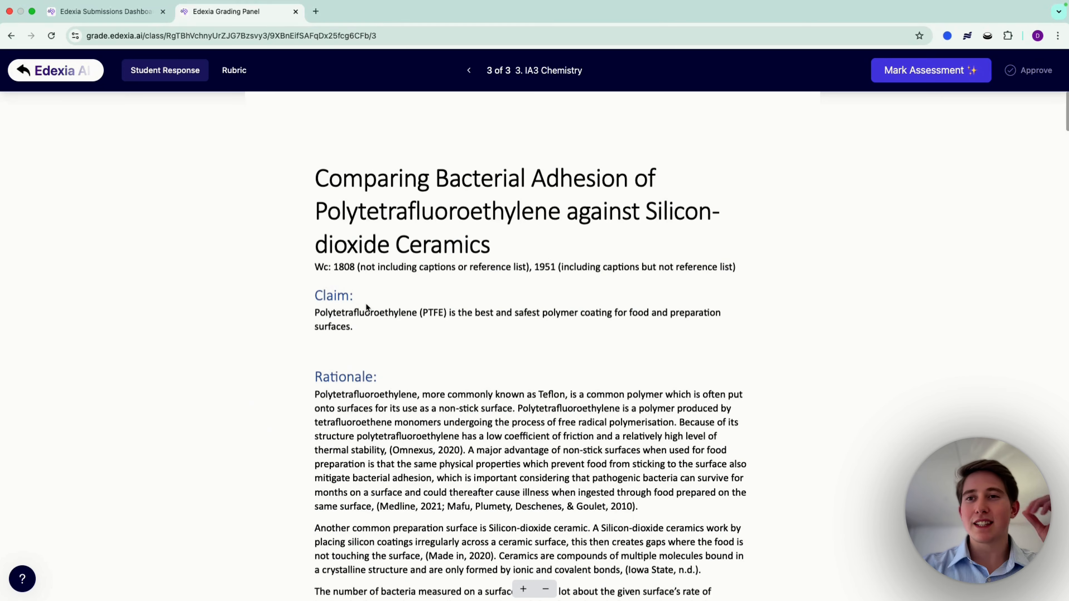
scroll(366, 303, "down", 5)
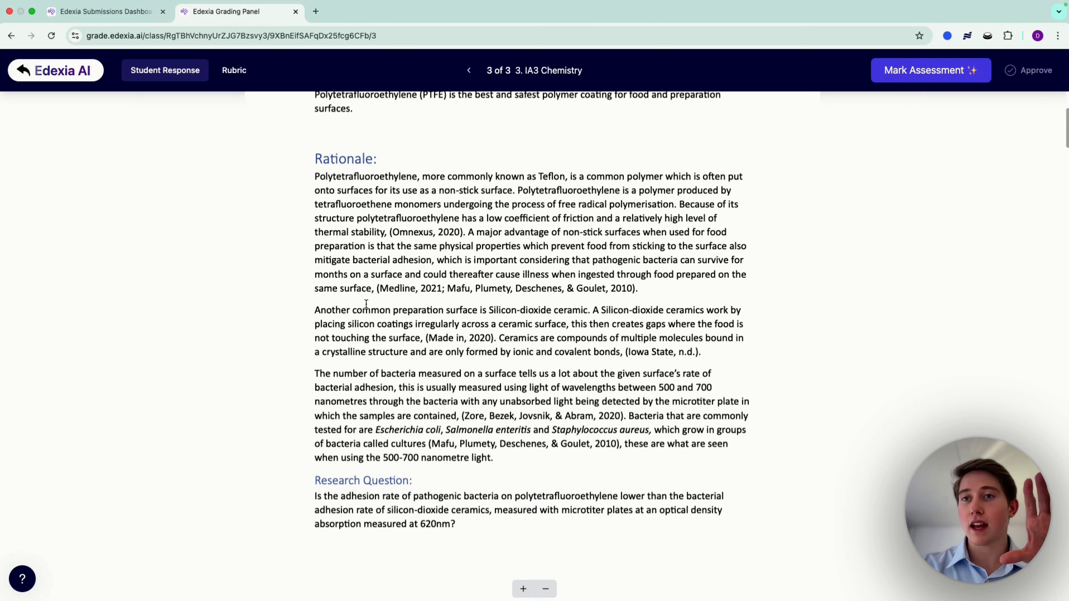
scroll(366, 303, "up", 5)
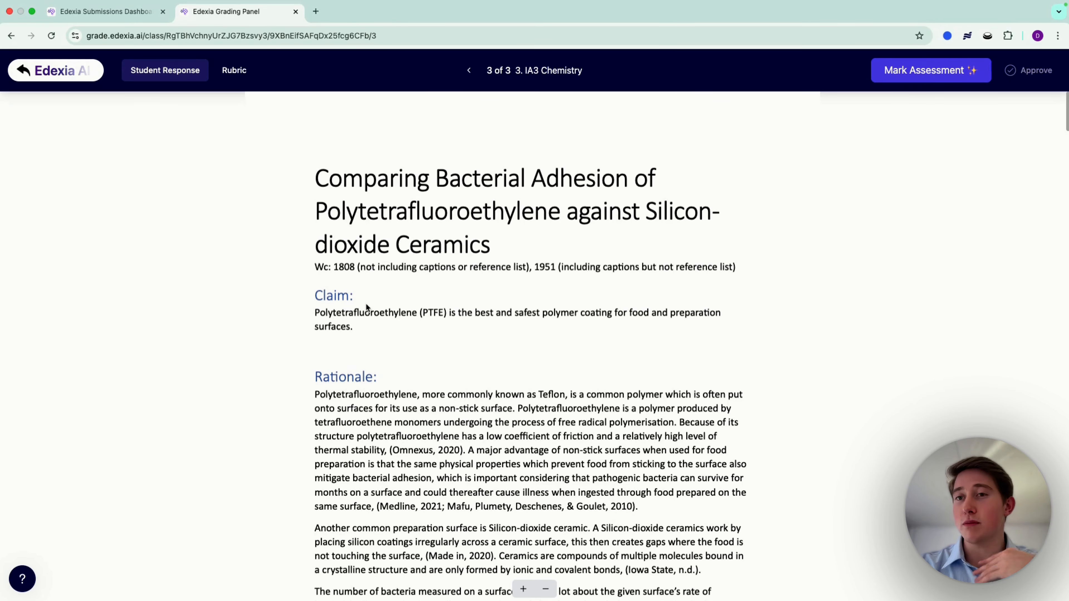
scroll(366, 303, "down", 2)
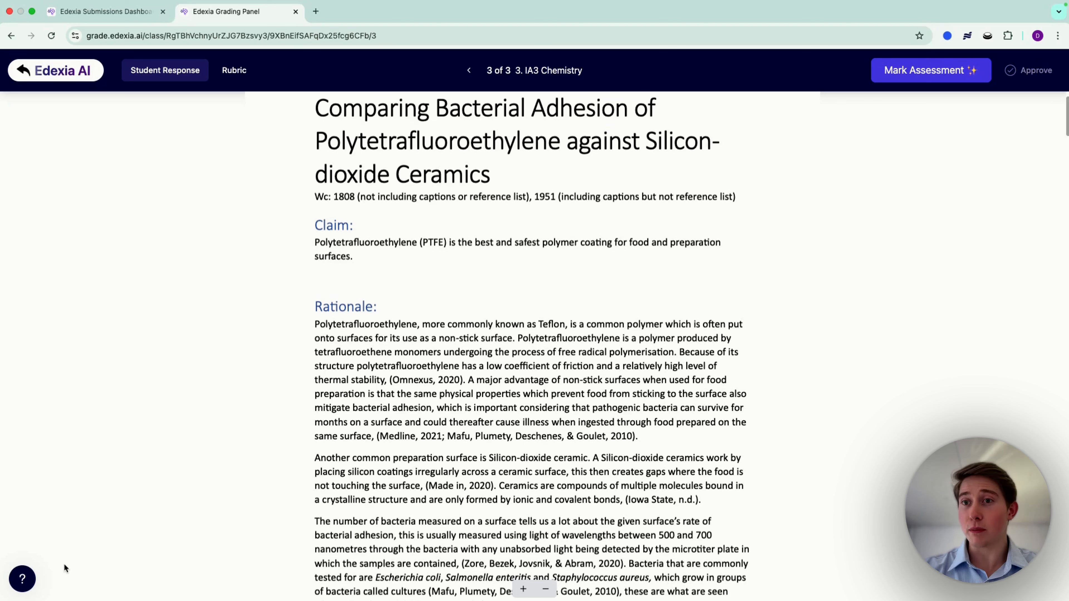
Step: Return to the submissions dashboard and enable Include Draft Marks (essays only) in the grade download options
left_click(56, 72)
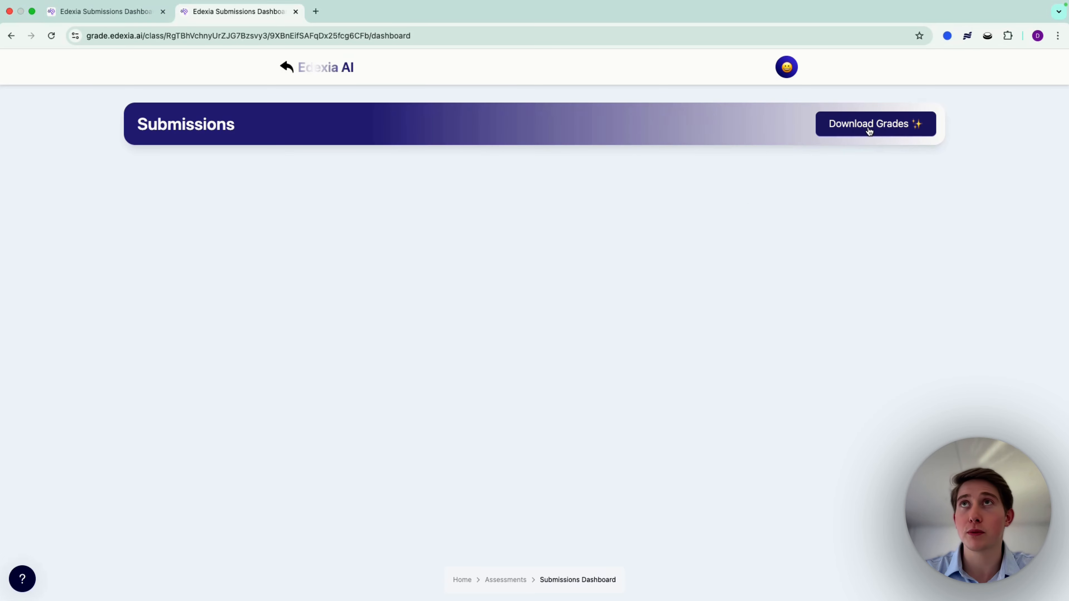
left_click(867, 129)
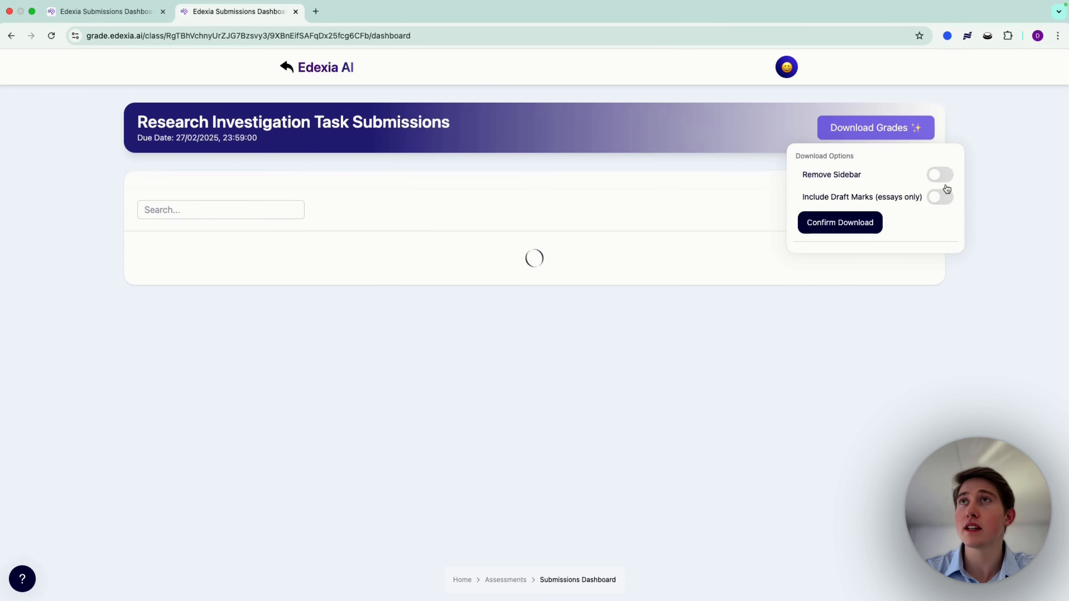
left_click(942, 198)
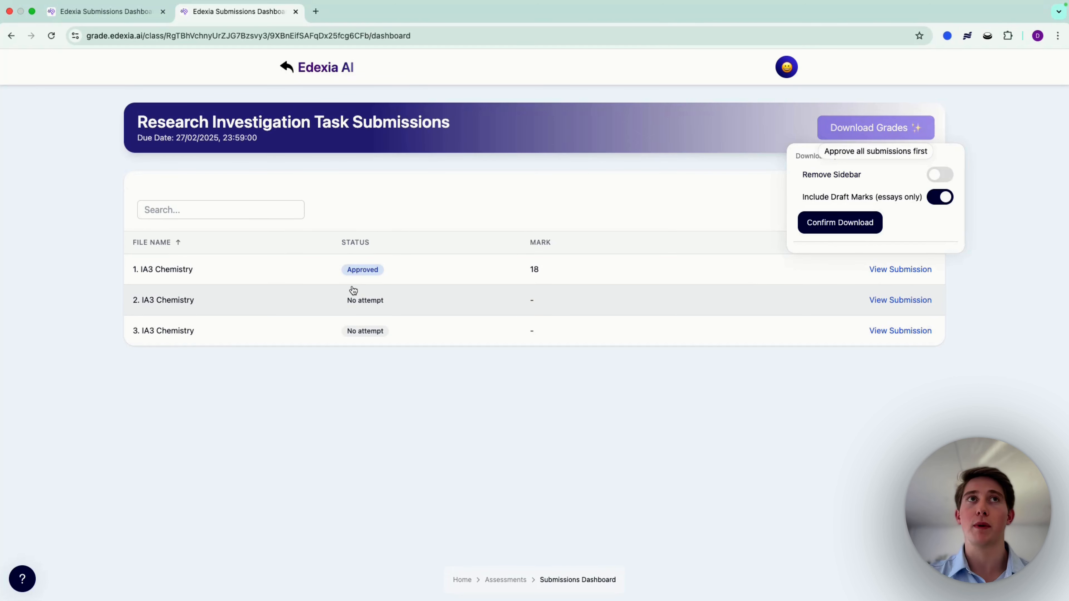
Step: Open the 1. IA3 Chemistry submission and annotate the Rationale passage about the lifespan of a chemical product with "good"
left_click(291, 270)
left_click(291, 270)
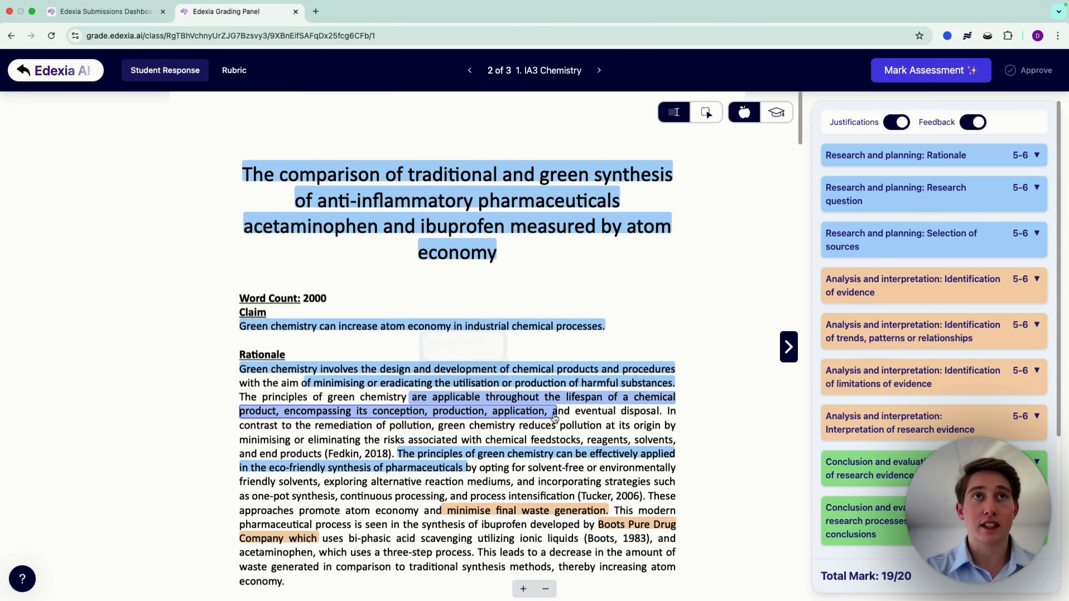
type("good")
key("Return")
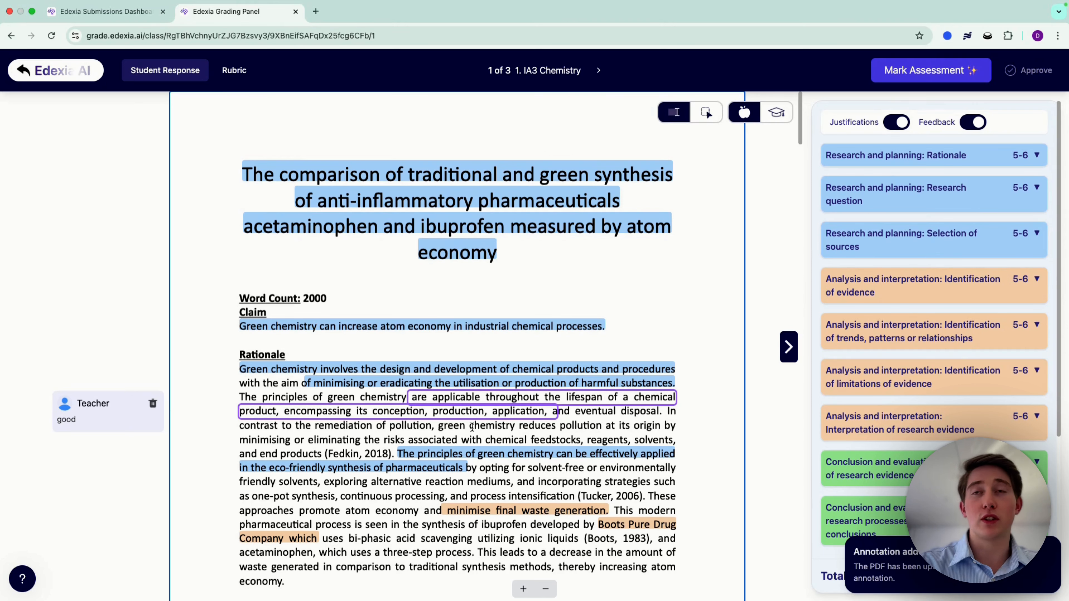
Step: Add an area annotation reading "good" around the atom economy (AE) formula and return to the submissions dashboard
left_click(705, 114)
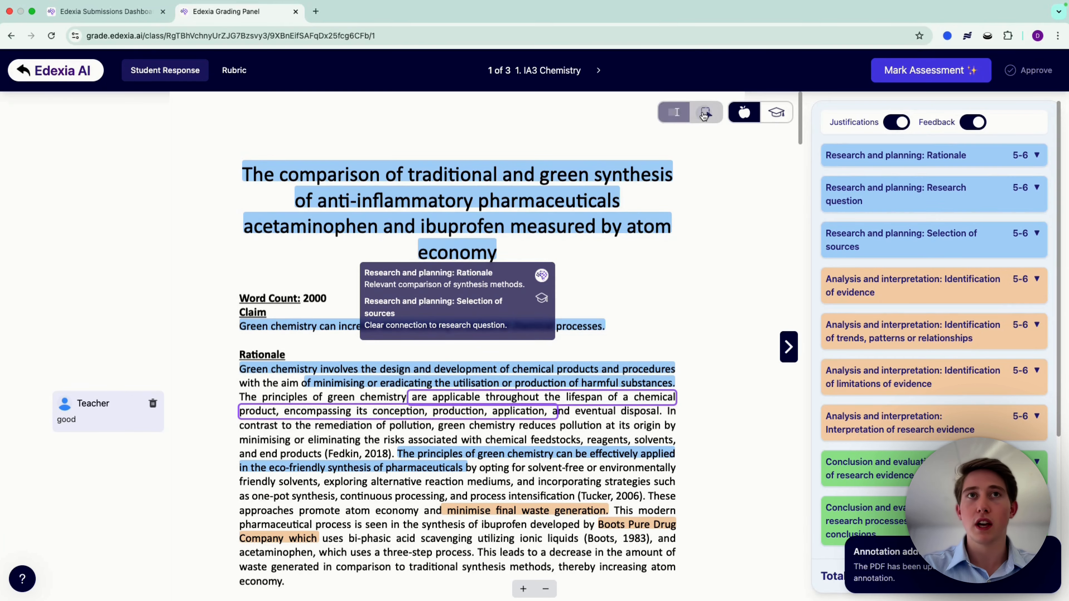
scroll(582, 448, "down", 10)
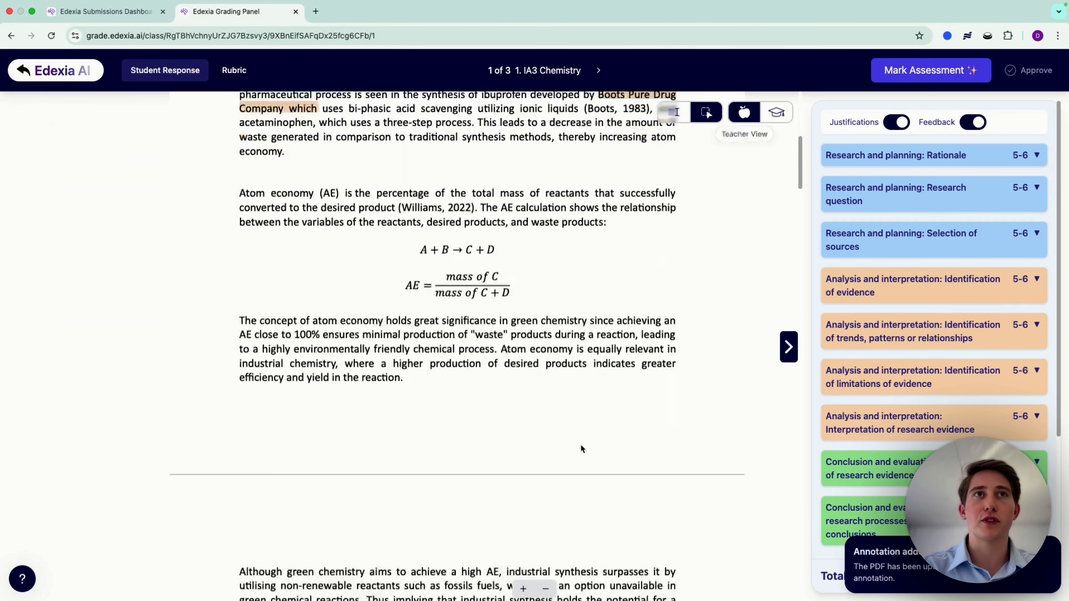
left_click_drag(393, 261, 545, 306)
type("goo")
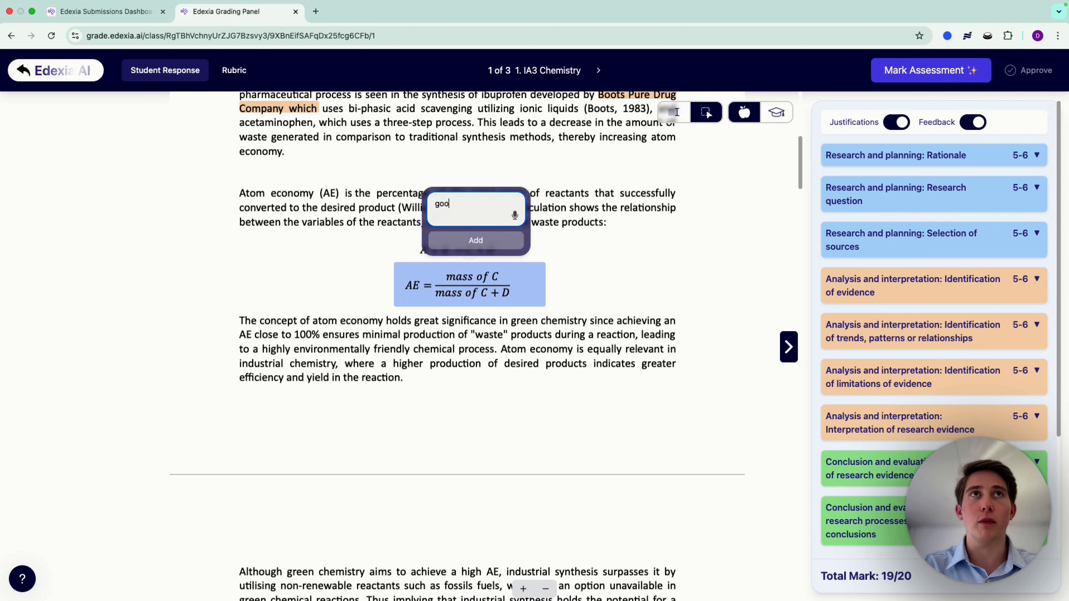
type("d")
key("Return")
scroll(350, 342, "up", 10)
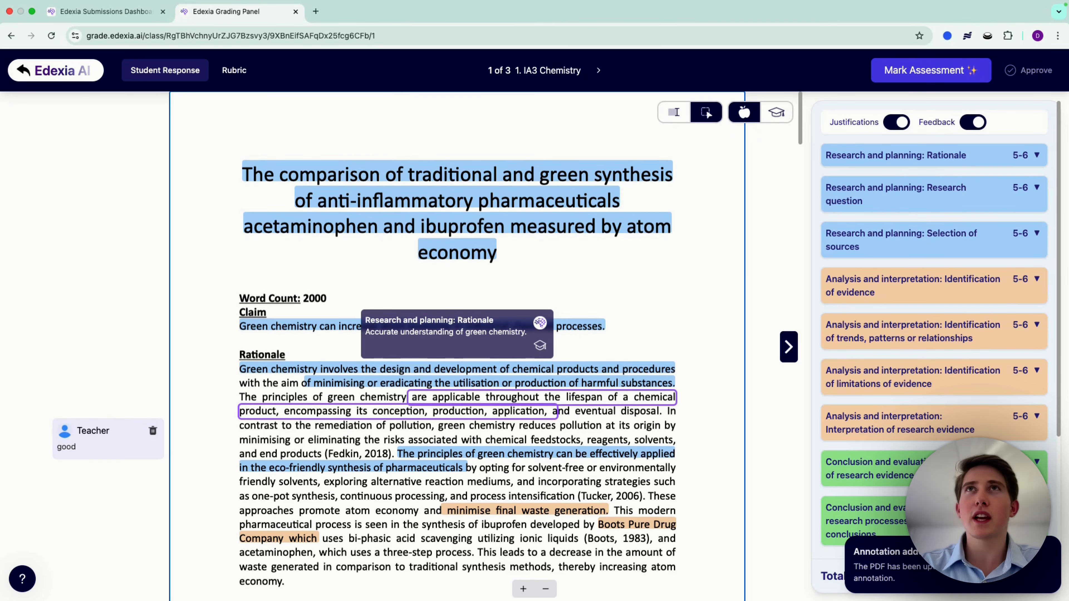
left_click(61, 68)
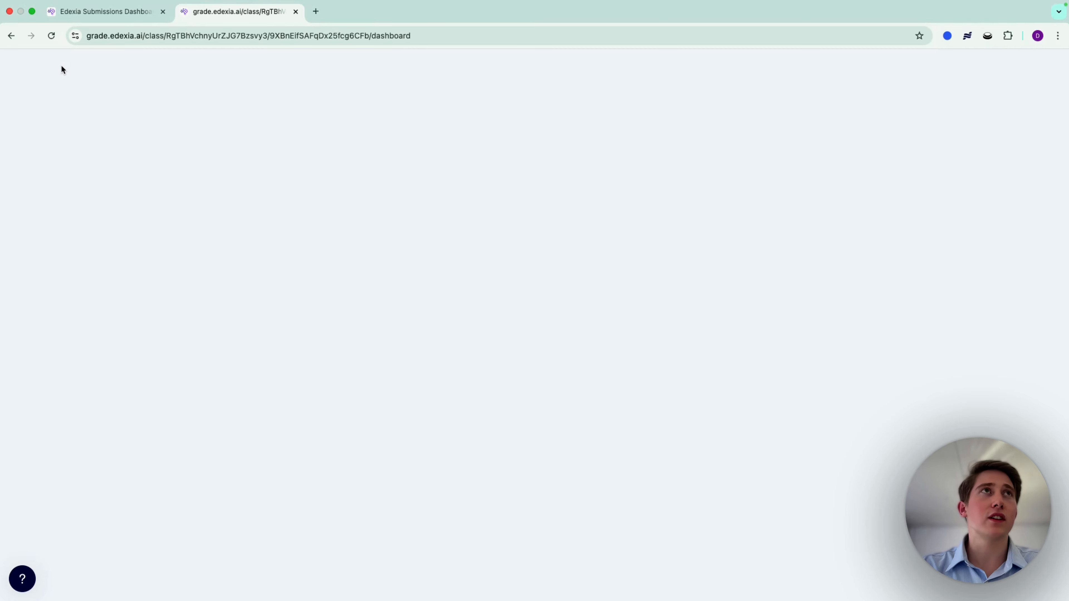